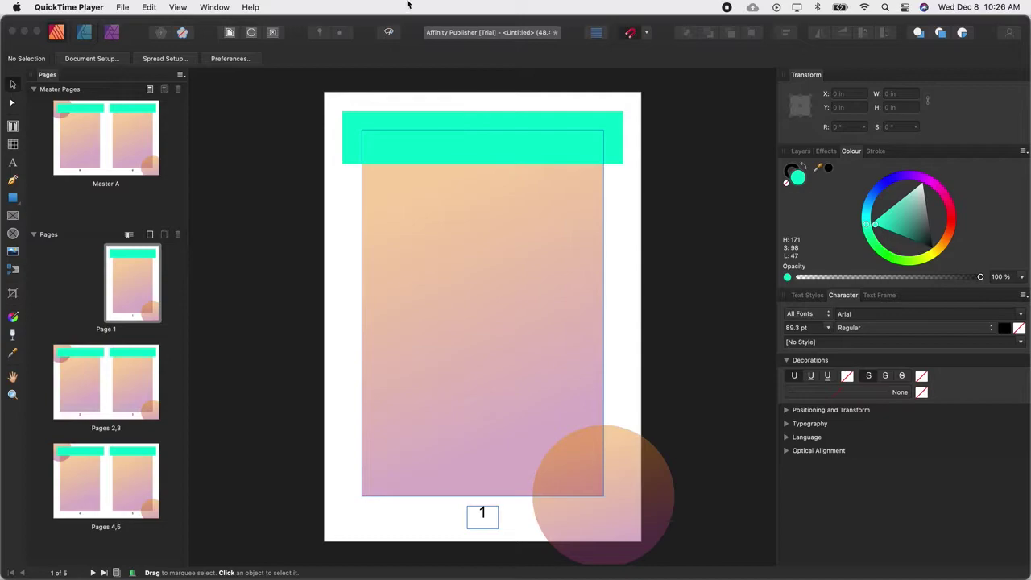
Open the Guides Manager and add two horizontal guides to page 1
click(64, 136)
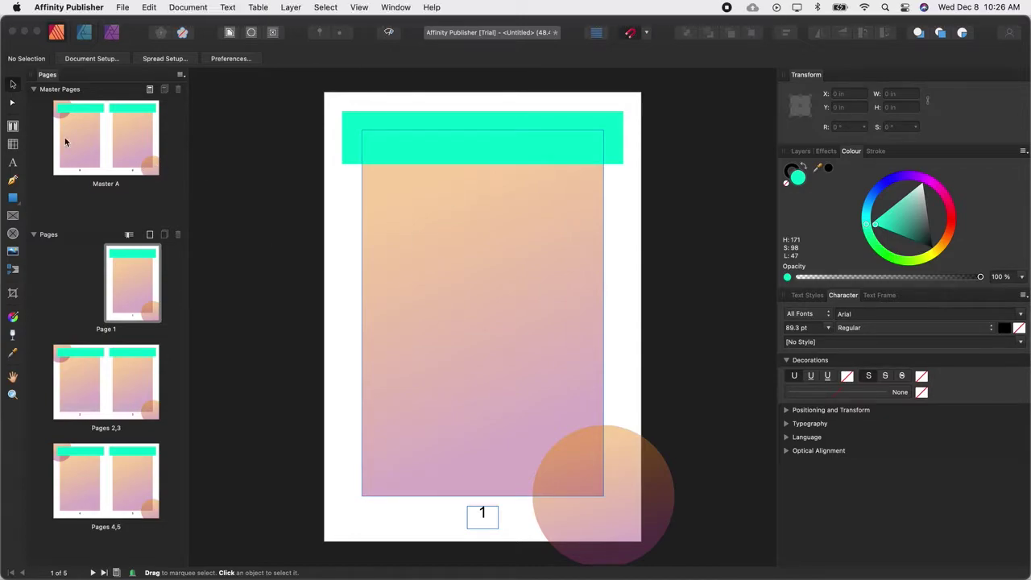
click(359, 7)
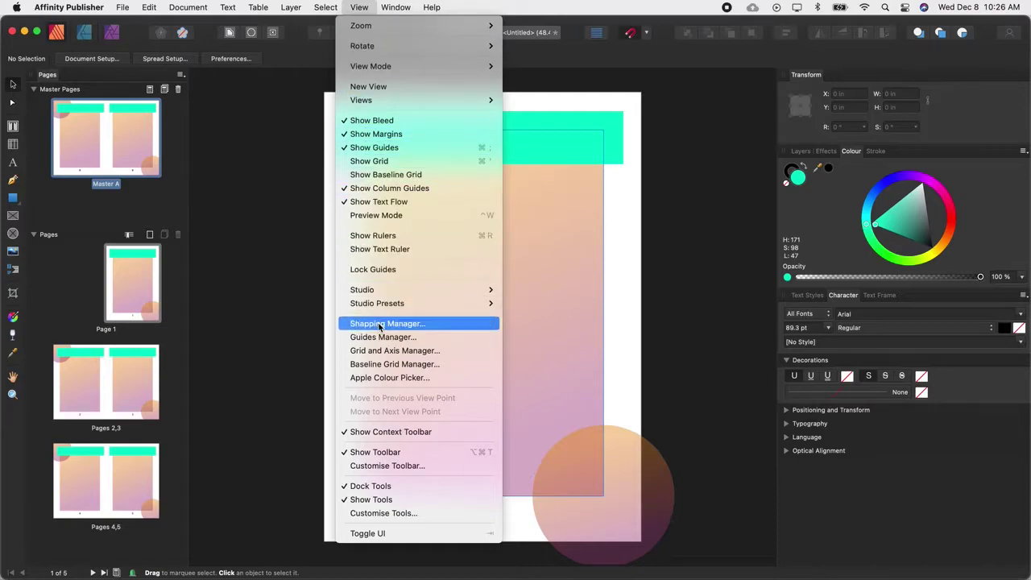
click(428, 339)
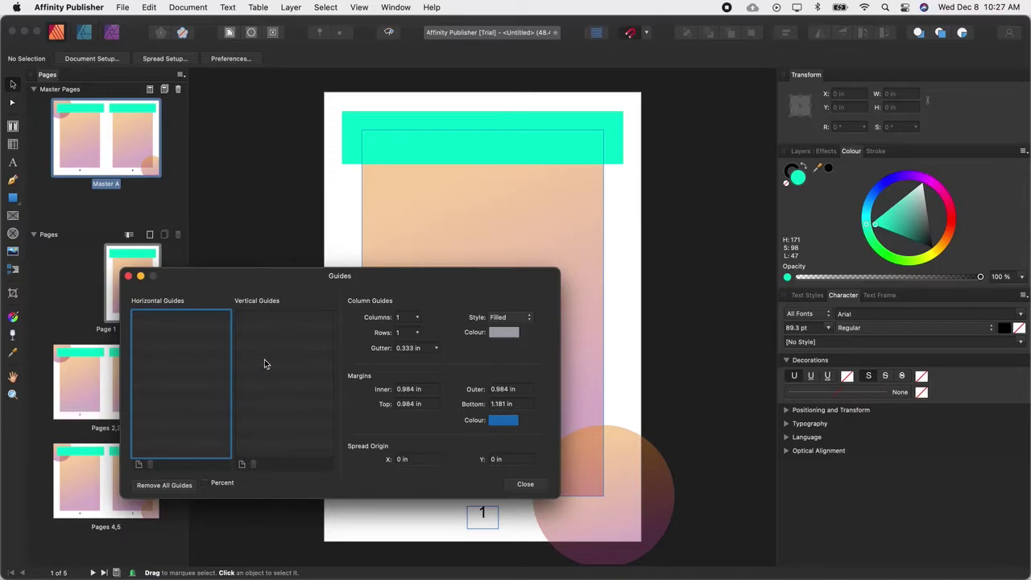
click(138, 466)
click(139, 465)
click(156, 317)
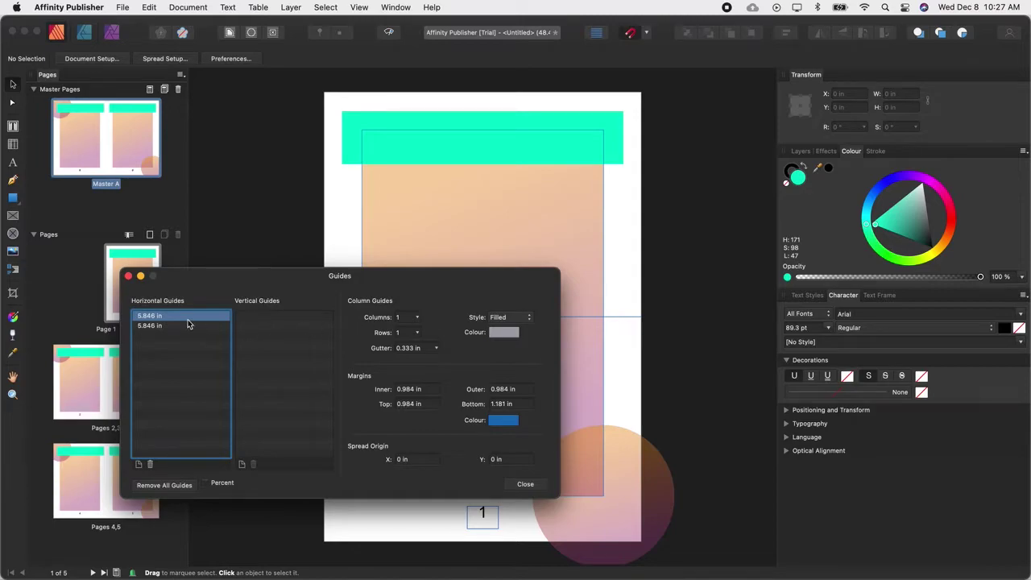
Switch the guide positions to percent and set the two horizontal guides to 33% and 66%
click(204, 482)
double_click(160, 317)
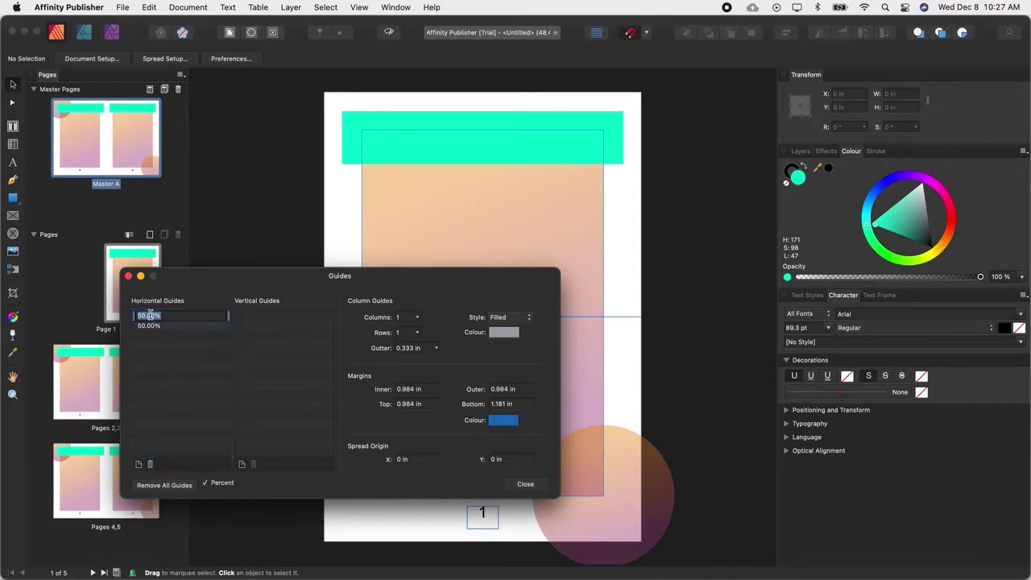
text(33)
key(Return)
double_click(150, 326)
text(66)
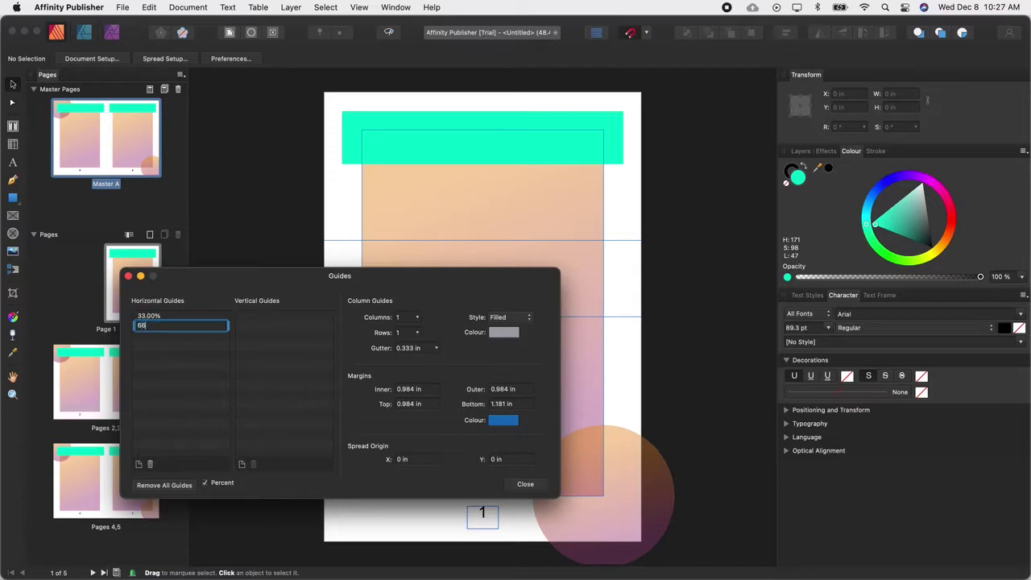
key(Return)
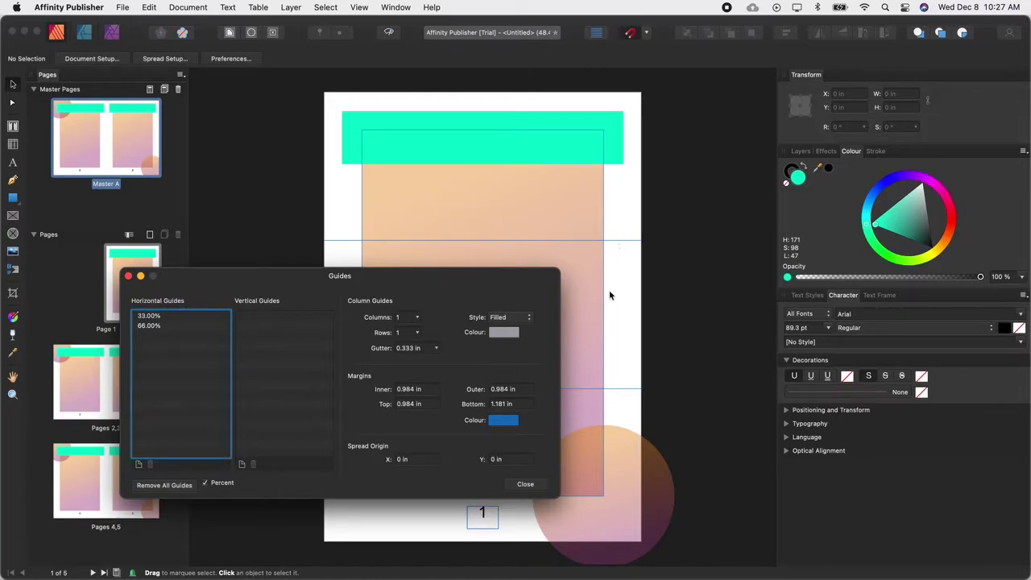
Add two vertical guides at 33% and 66%, and close the guide settings
click(279, 380)
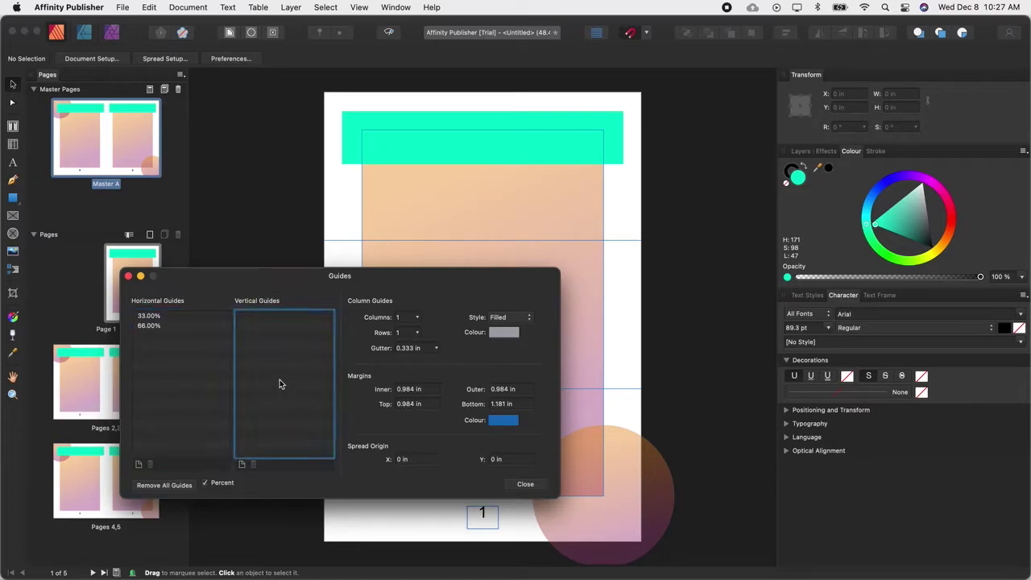
click(241, 465)
click(242, 464)
double_click(261, 316)
text(33)
double_click(259, 326)
text(66)
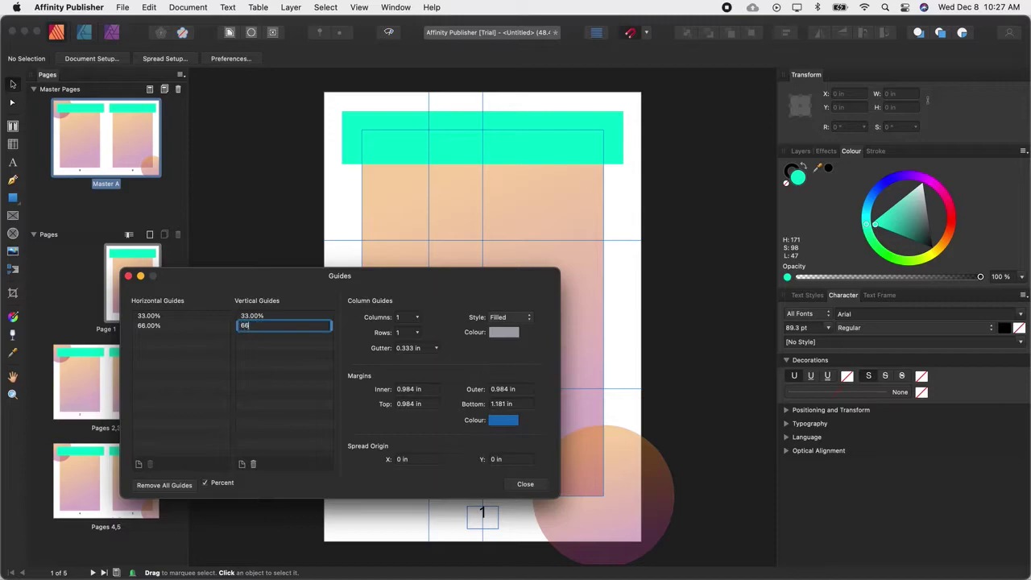
key(Return)
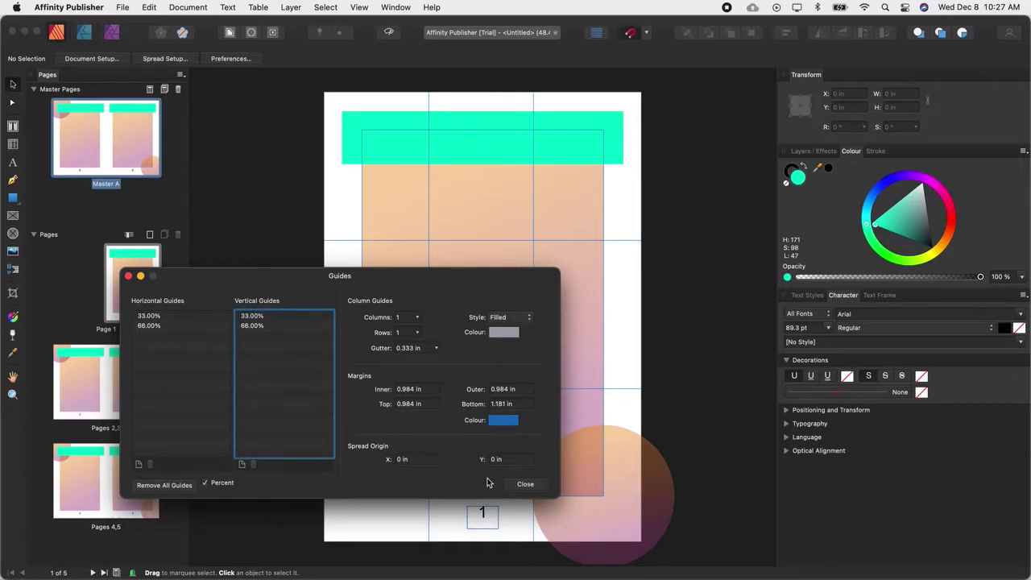
click(519, 482)
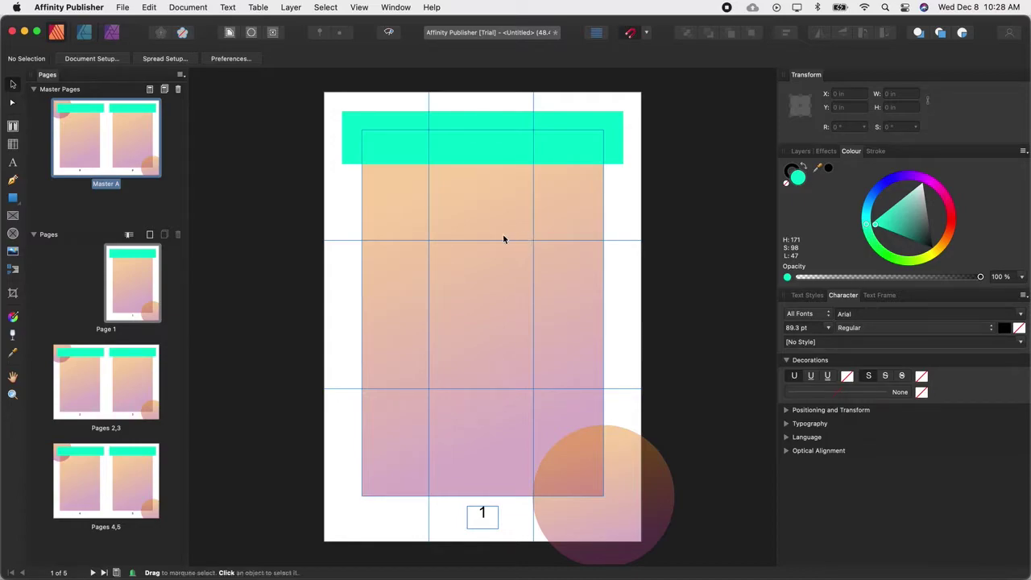
Place the image aa1.jpg below the green banner on page 1, about 3.55 in wide
click(122, 8)
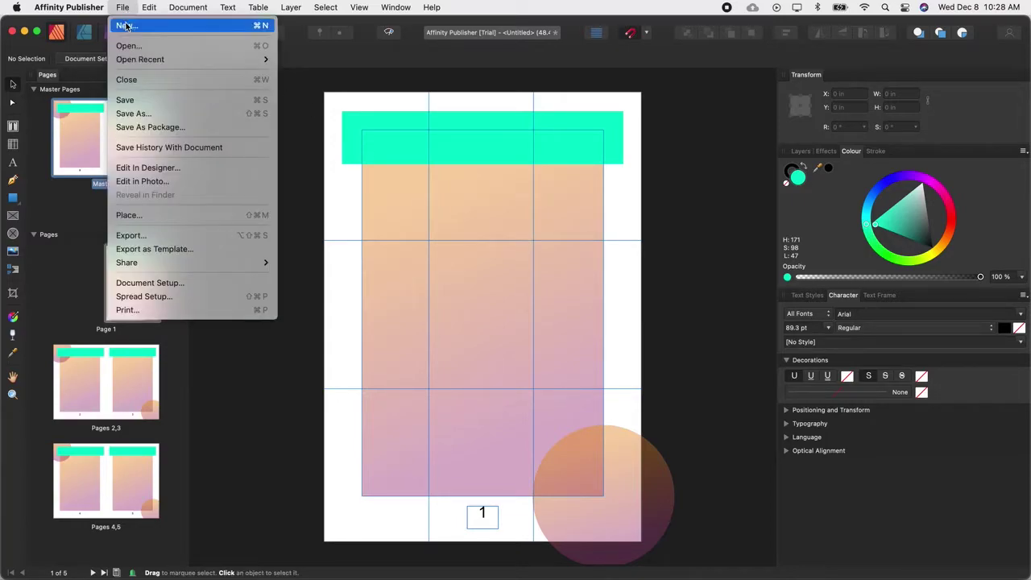
click(141, 215)
click(379, 249)
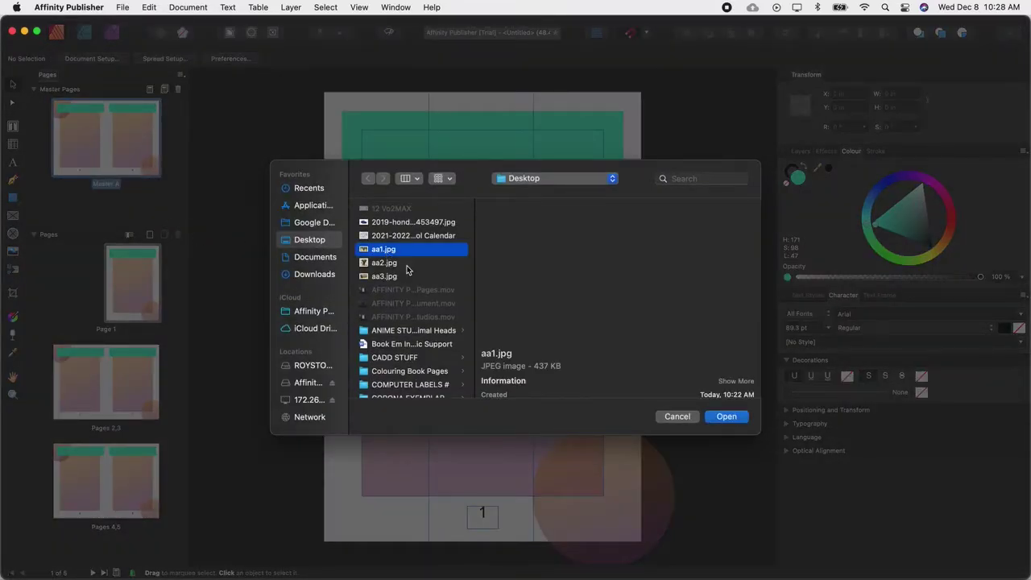
click(729, 418)
drag(375, 159, 486, 286)
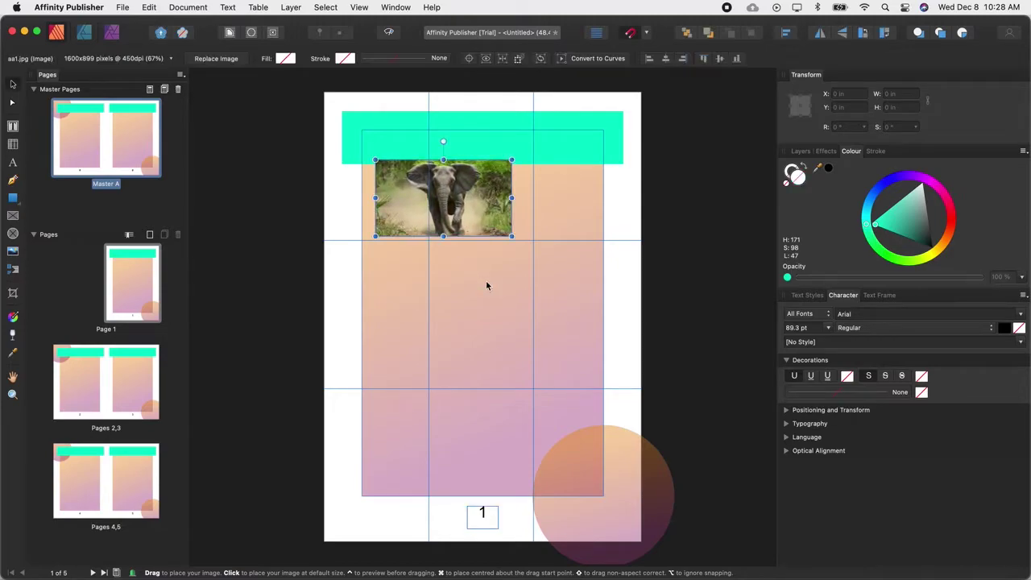
Move the elephant image against the guides, margin and page centre, leaving it at about X 1.18 in, Y 2.51 in
drag(471, 208, 526, 210)
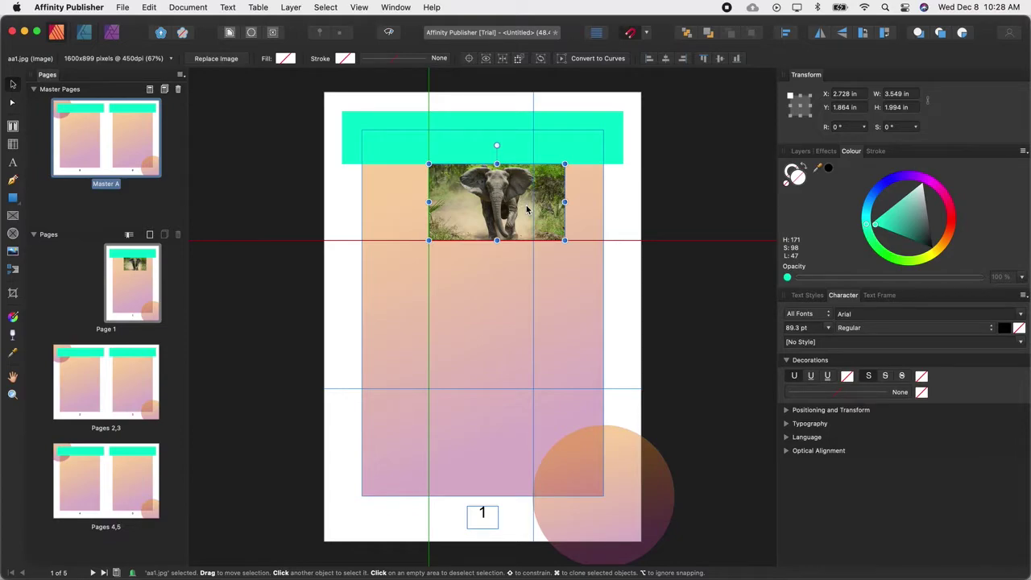
drag(526, 209, 563, 310)
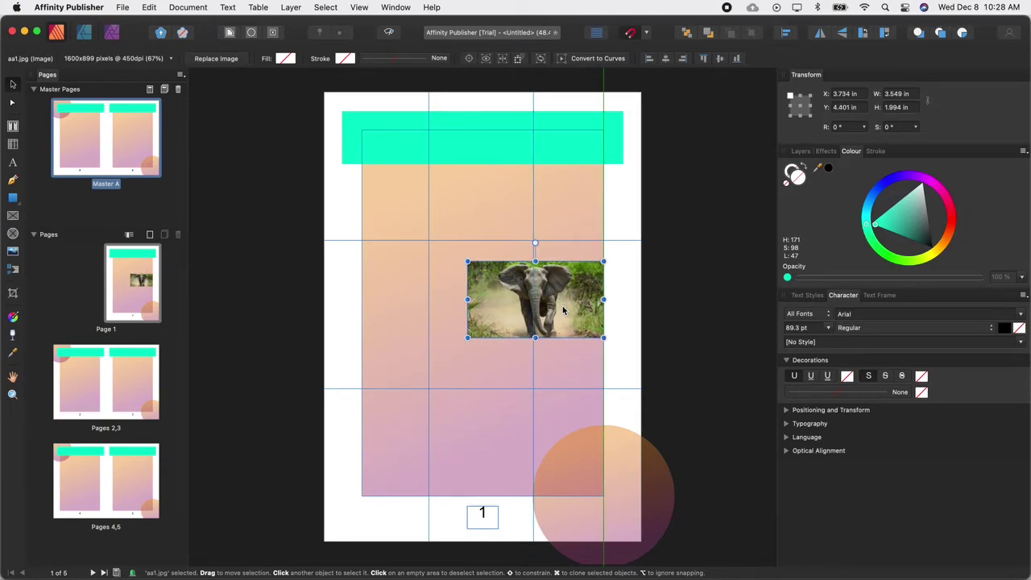
drag(563, 310, 444, 365)
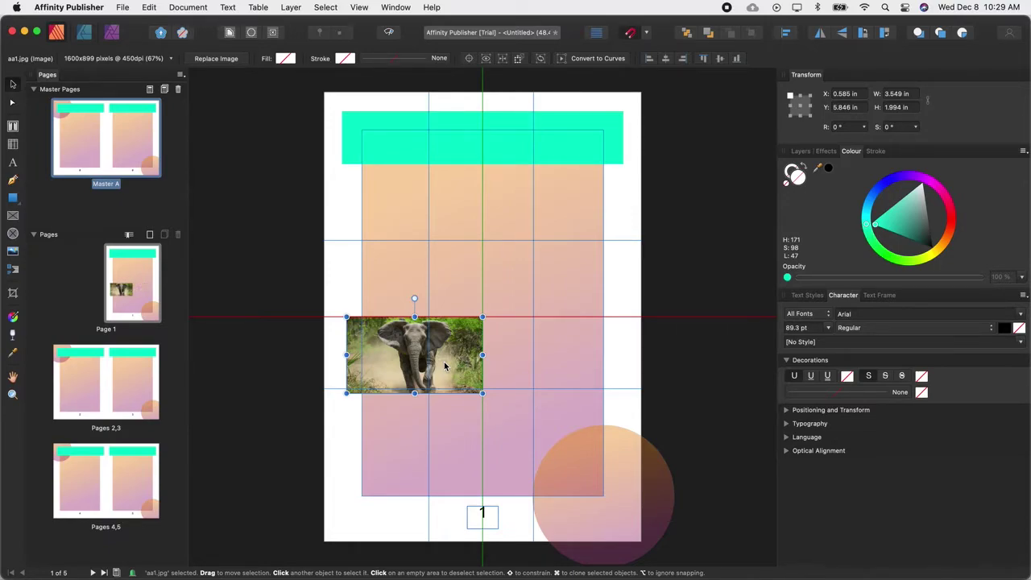
drag(444, 365, 464, 237)
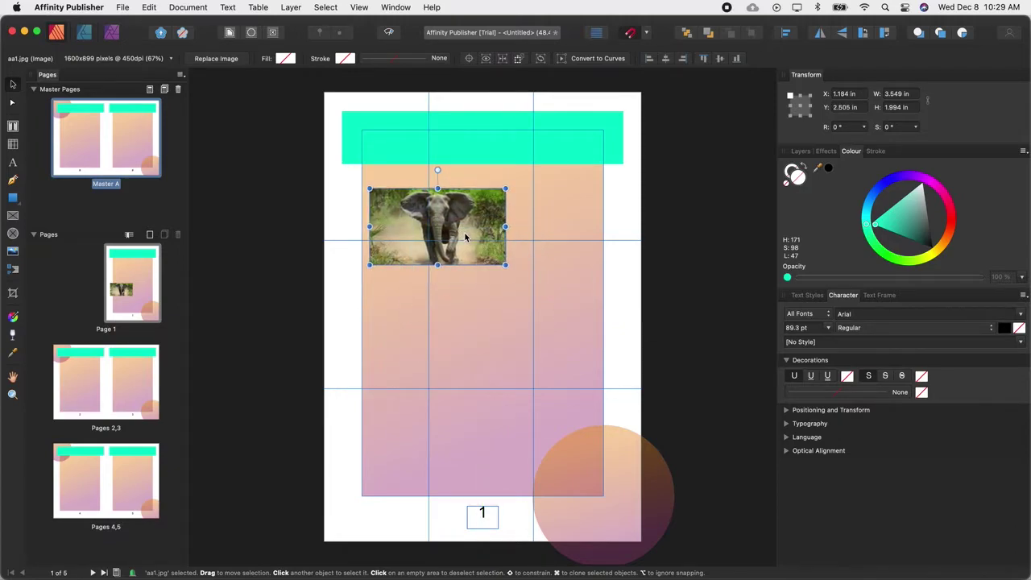
Place the image aa2.jpg below and right of the first elephant image, about 3.34 in wide
click(122, 7)
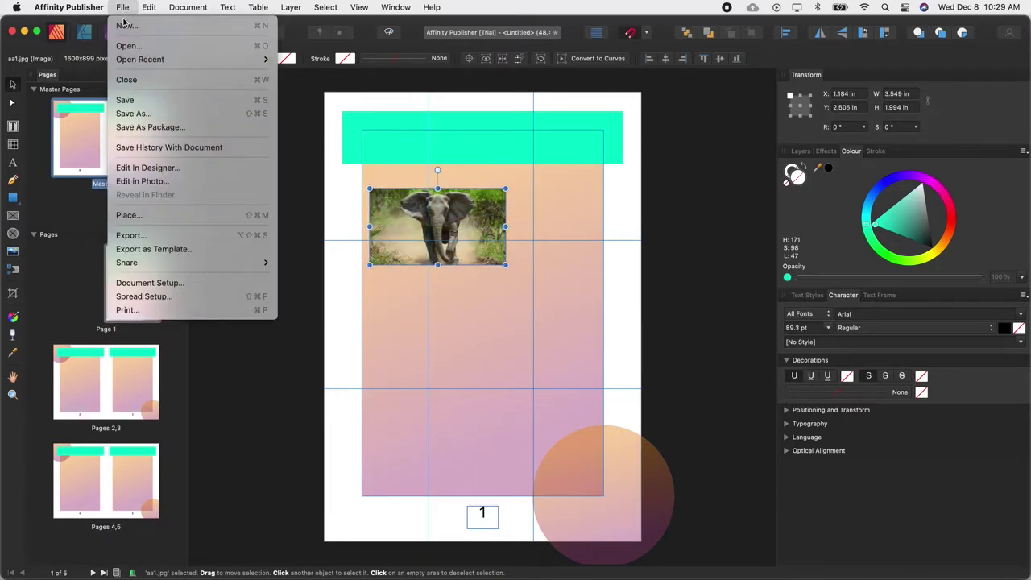
click(134, 215)
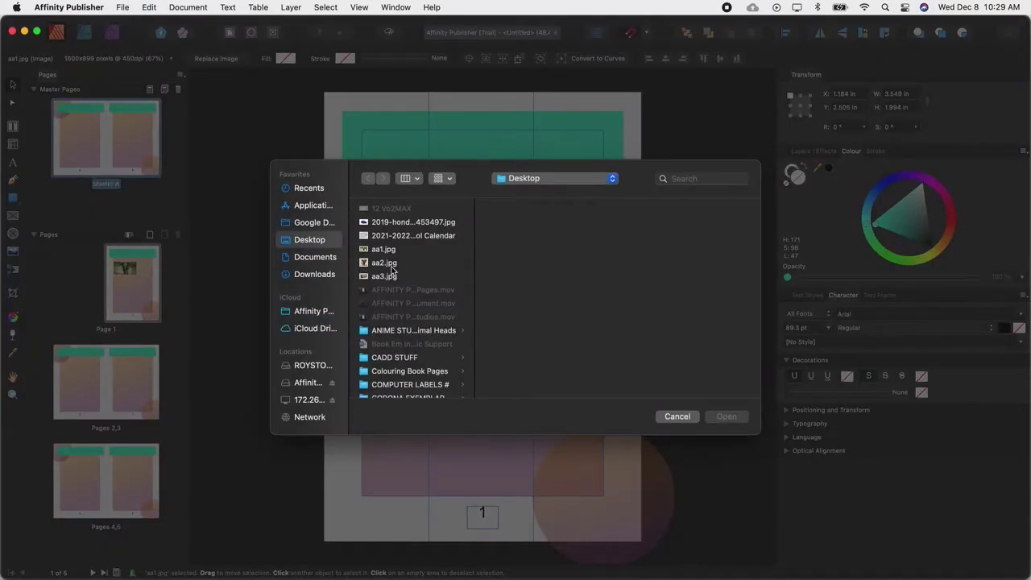
click(391, 264)
click(723, 417)
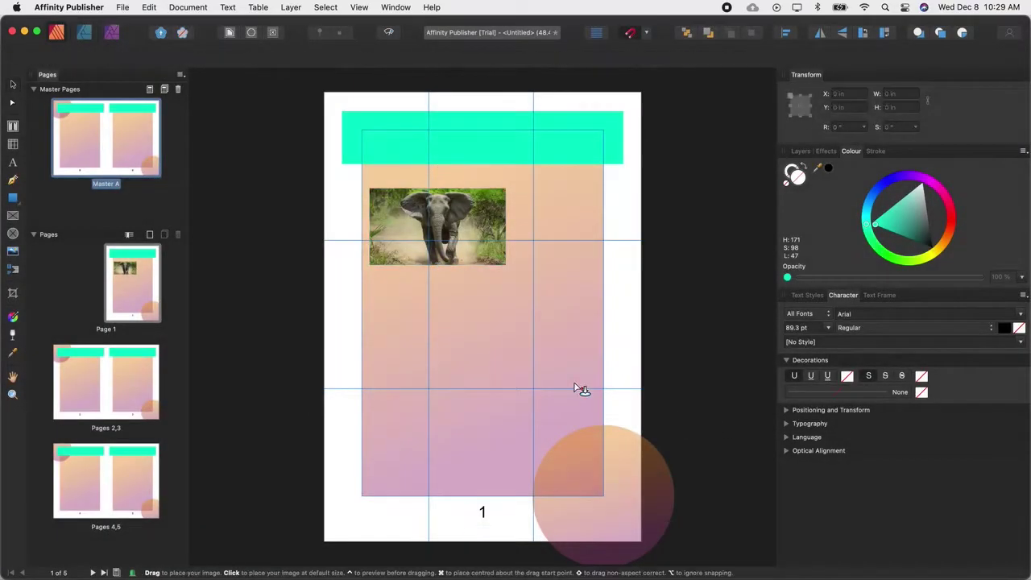
drag(458, 296, 585, 419)
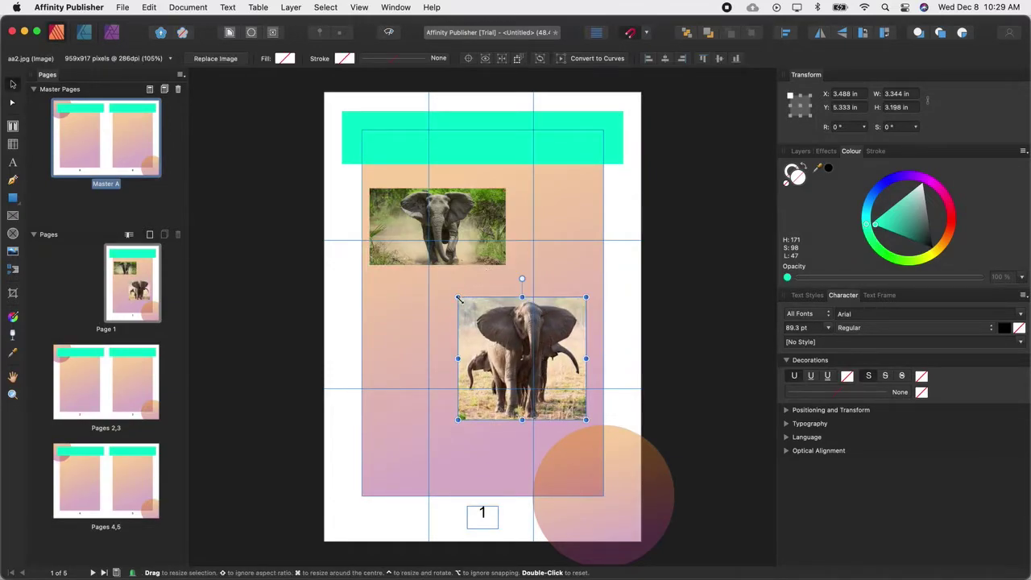
Align the second image with the first image's edges and centre, leaving it at about X 3.44 in, Y 4.90 in
drag(516, 365, 559, 367)
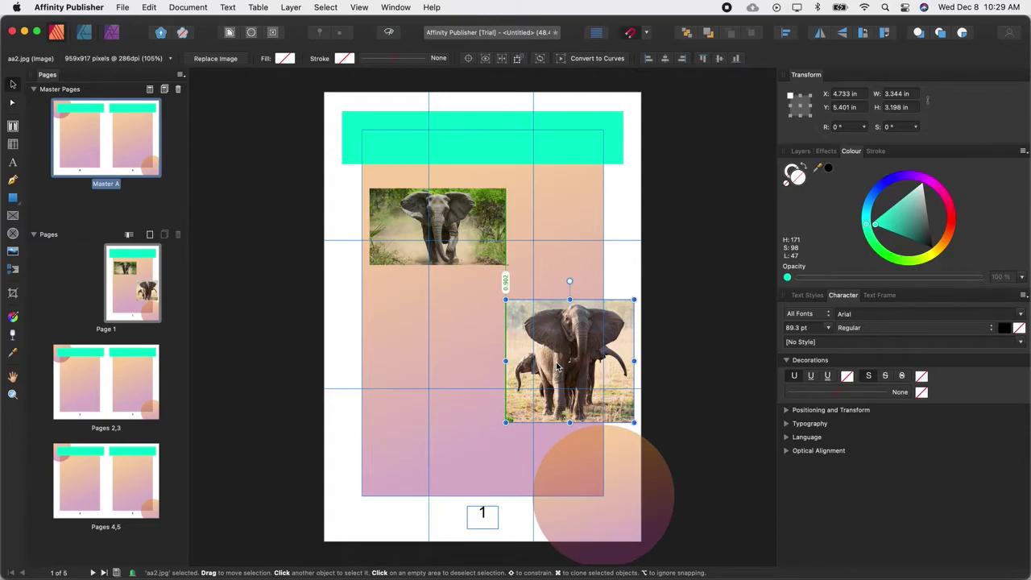
drag(556, 367, 556, 367)
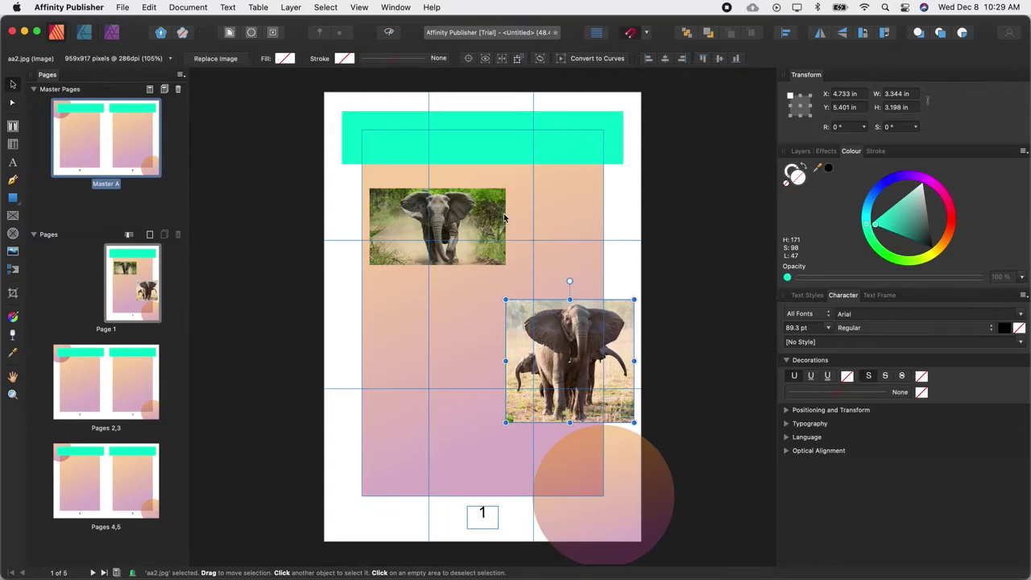
drag(572, 337, 509, 338)
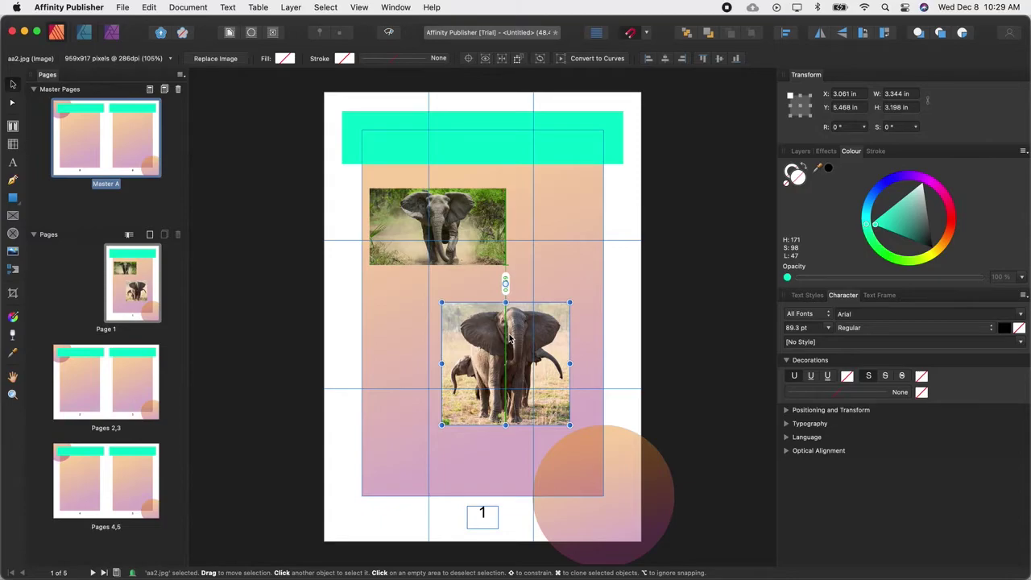
drag(509, 338, 488, 339)
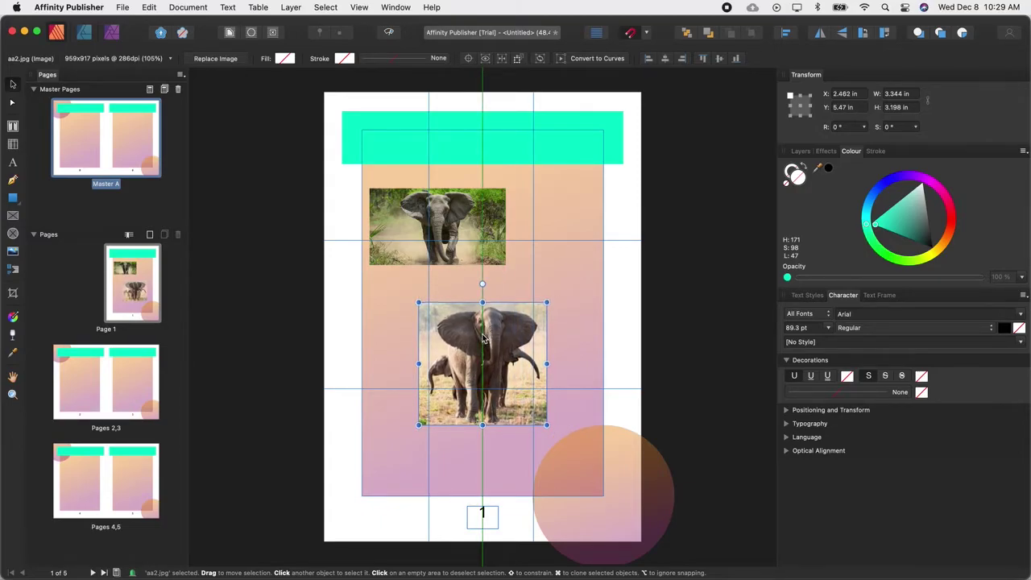
drag(483, 338, 445, 341)
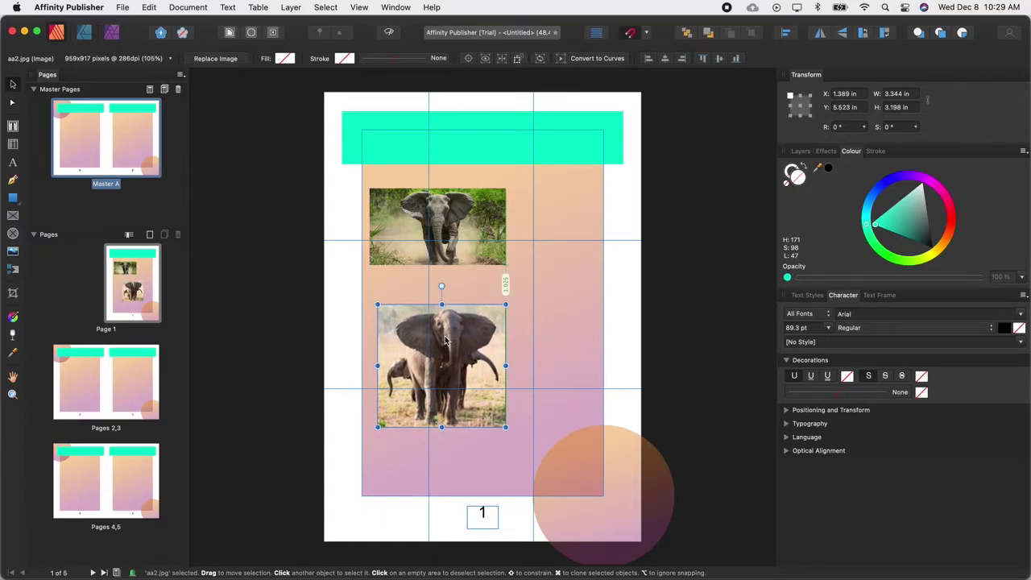
drag(444, 340, 439, 341)
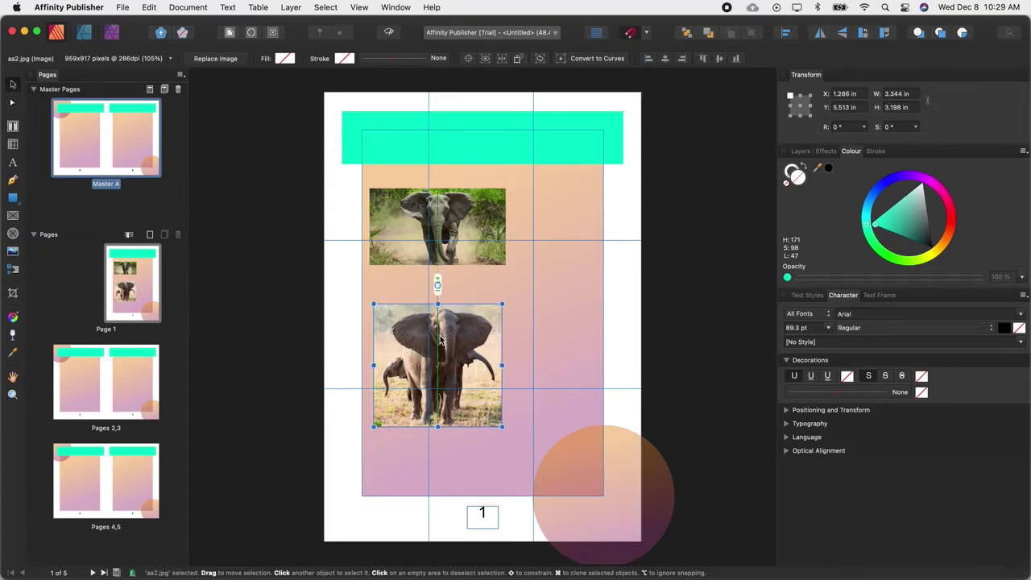
drag(440, 340, 553, 335)
drag(488, 348, 469, 332)
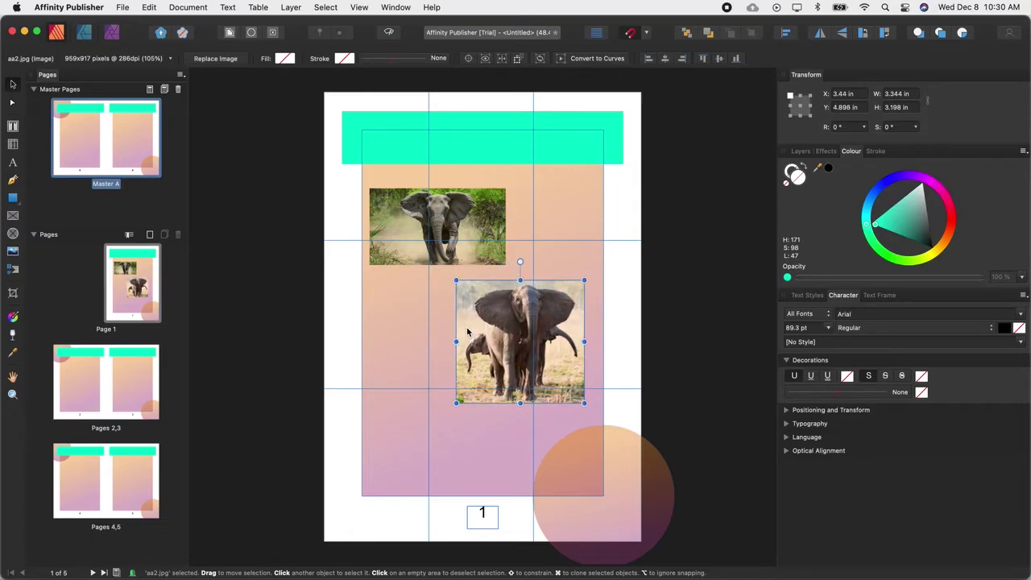
Review the snapping options and centre the second image on the lower-left guide intersection before moving it to about X 3.42 in, Y 5.08 in
click(647, 34)
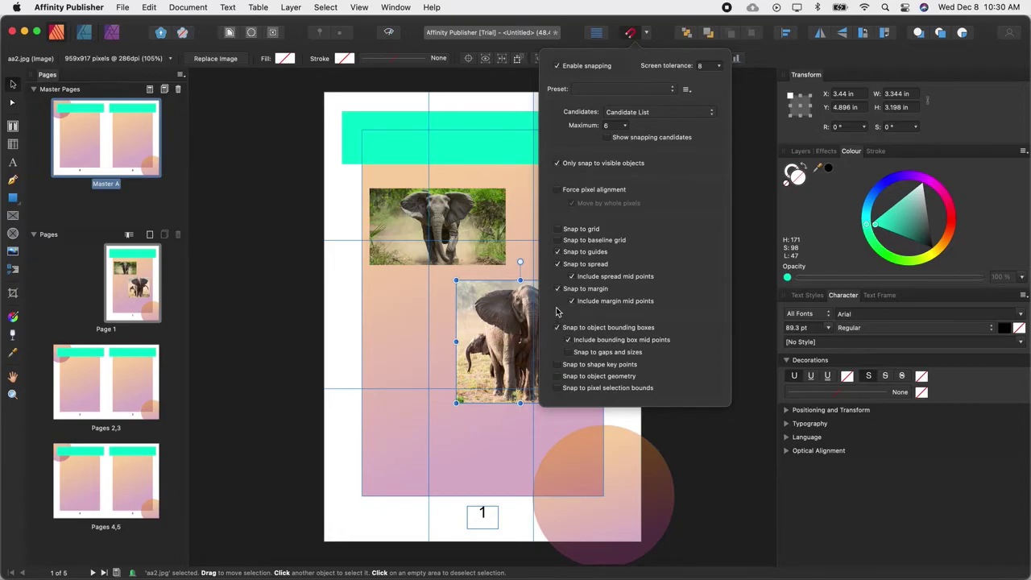
click(636, 35)
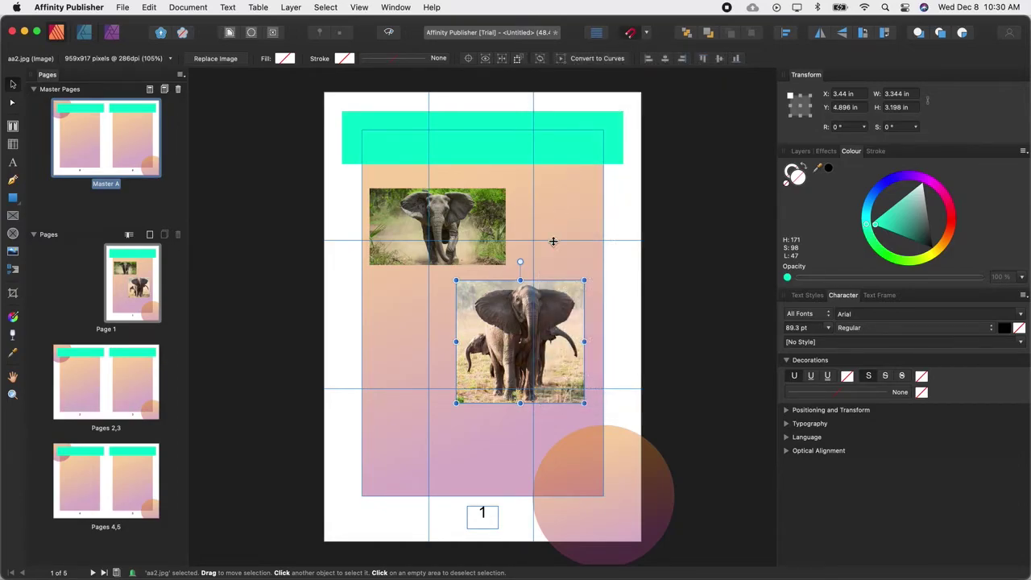
drag(496, 323, 405, 373)
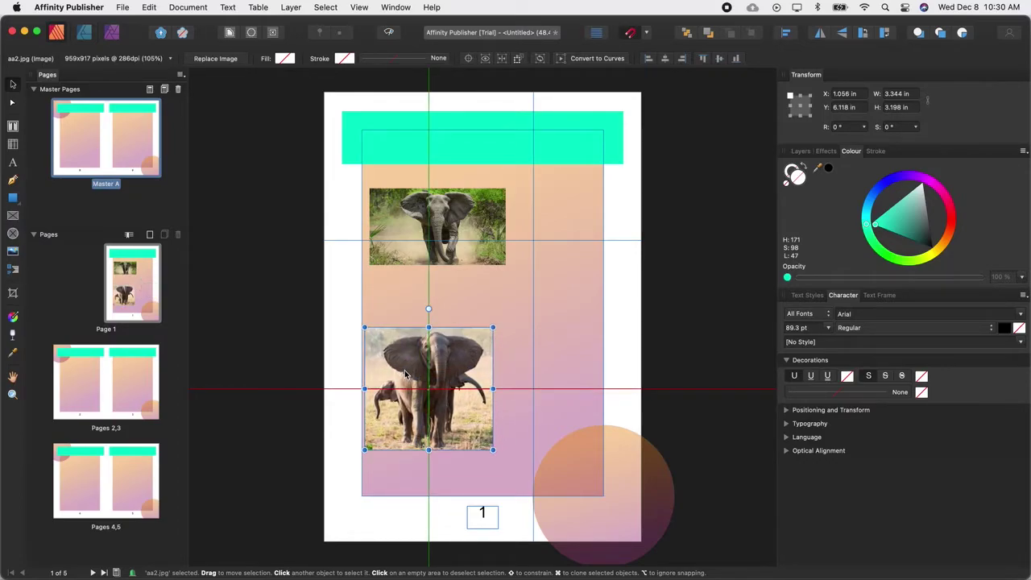
drag(448, 367, 539, 326)
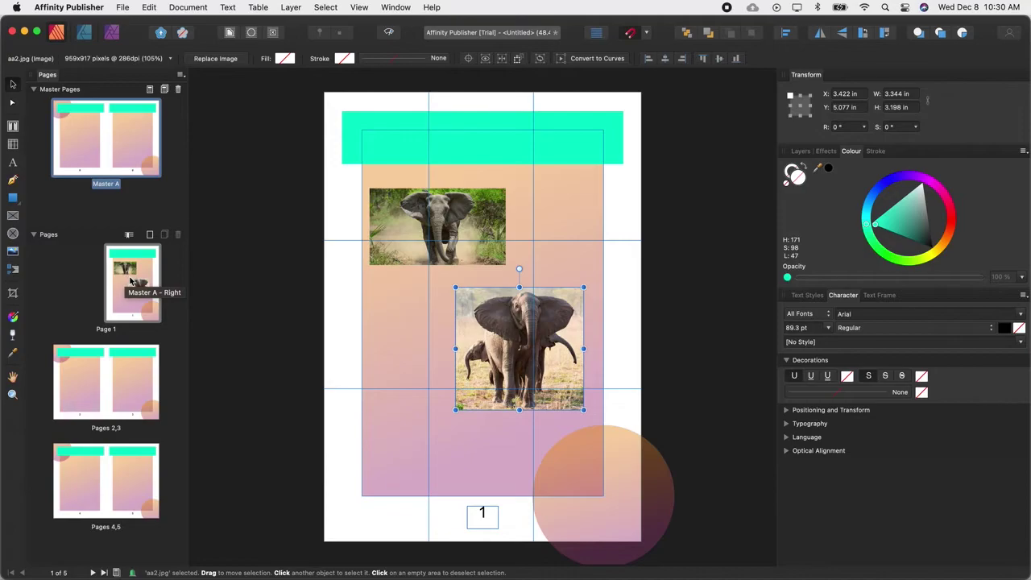
Delete the second elephant image, aa2.jpg, from page 1
drag(505, 334, 457, 230)
key(Delete)
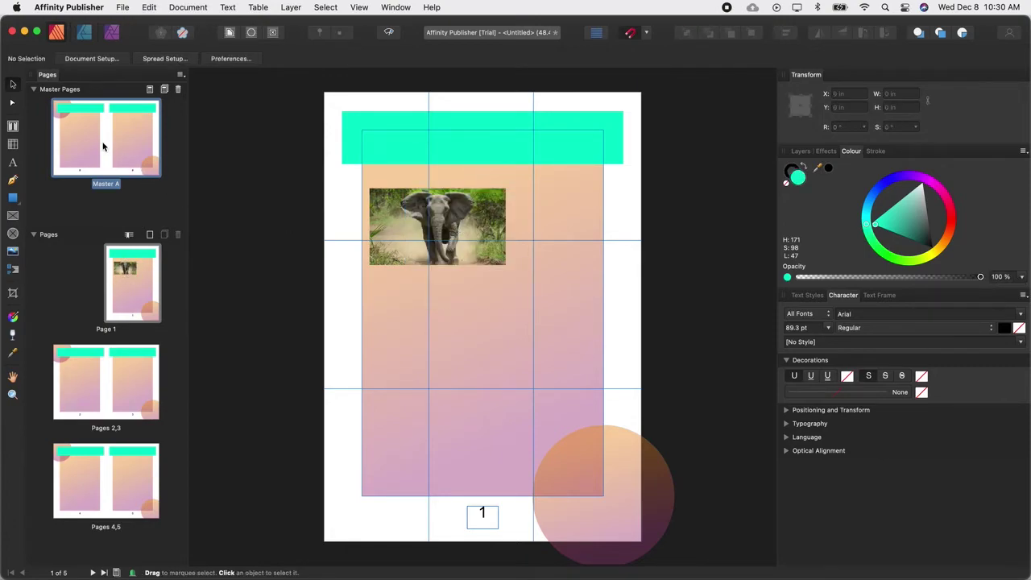
Open the Master A spread for editing
double_click(103, 147)
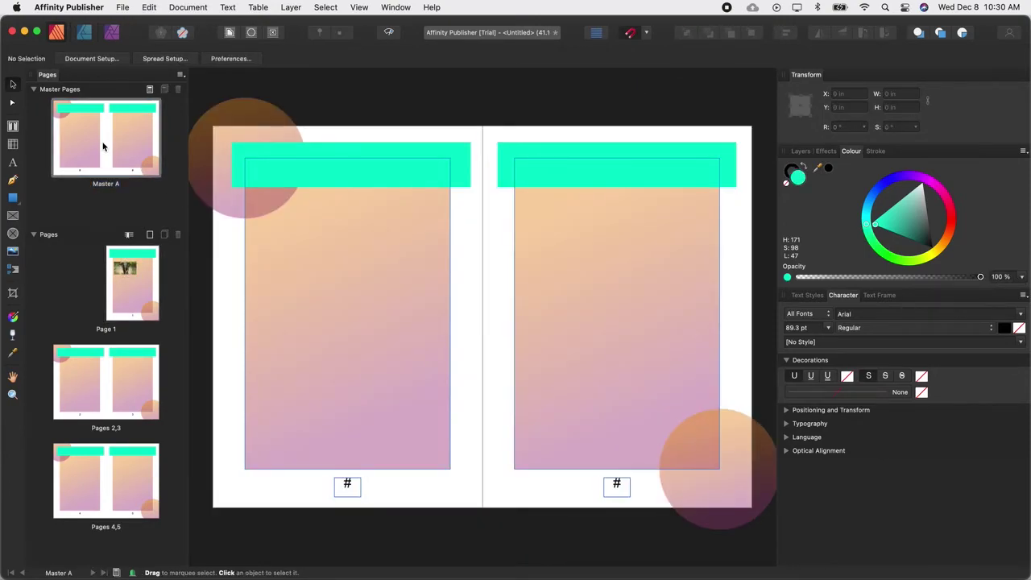
Paste the aa2.jpg elephant image onto Master A's left page and move it to about X 2.87 in, Y 3.35 in
key(cmd+v)
drag(340, 264, 378, 244)
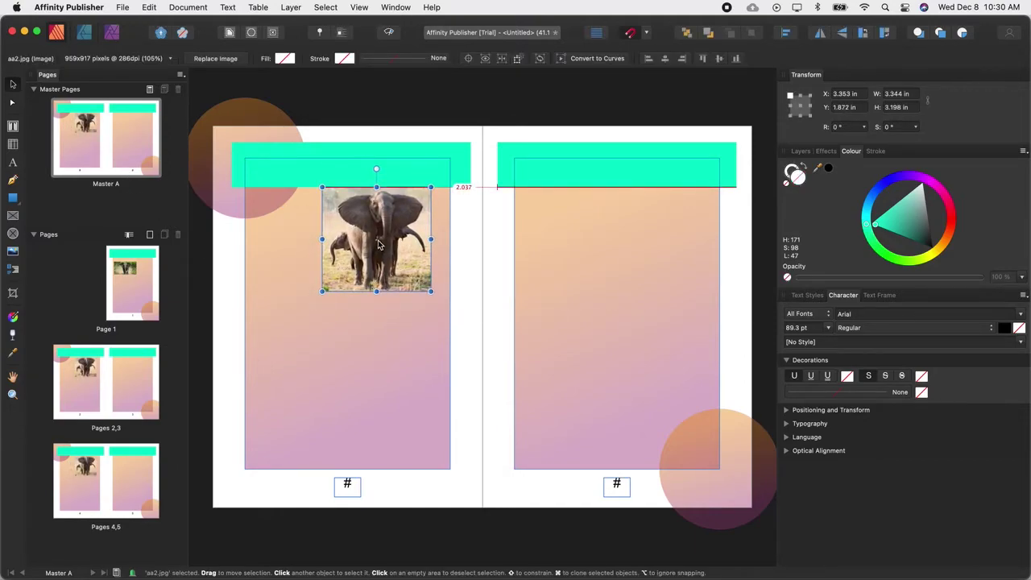
drag(378, 244, 355, 275)
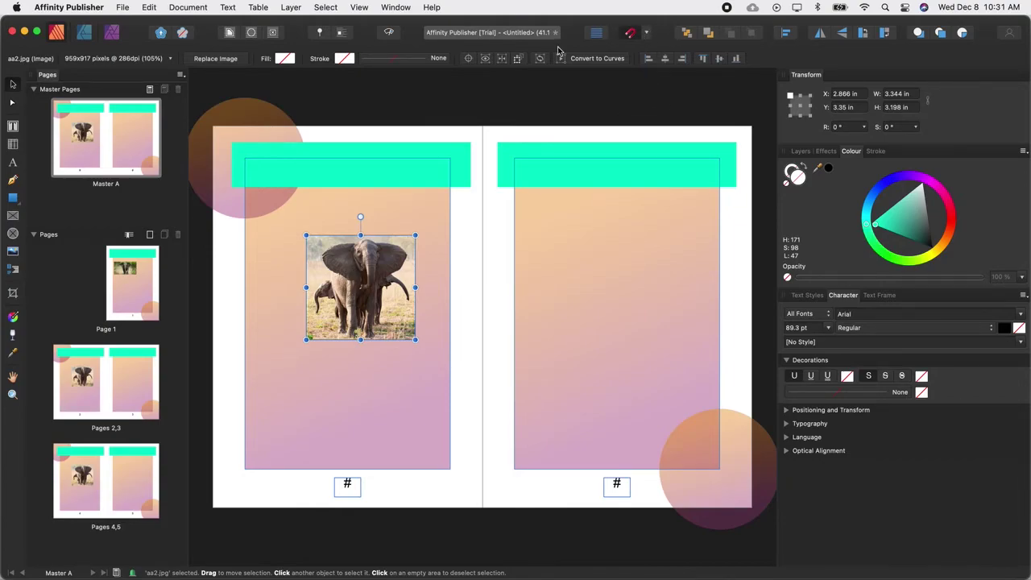
Check the guide settings of Master A, and view page 1 to compare its guides
click(362, 10)
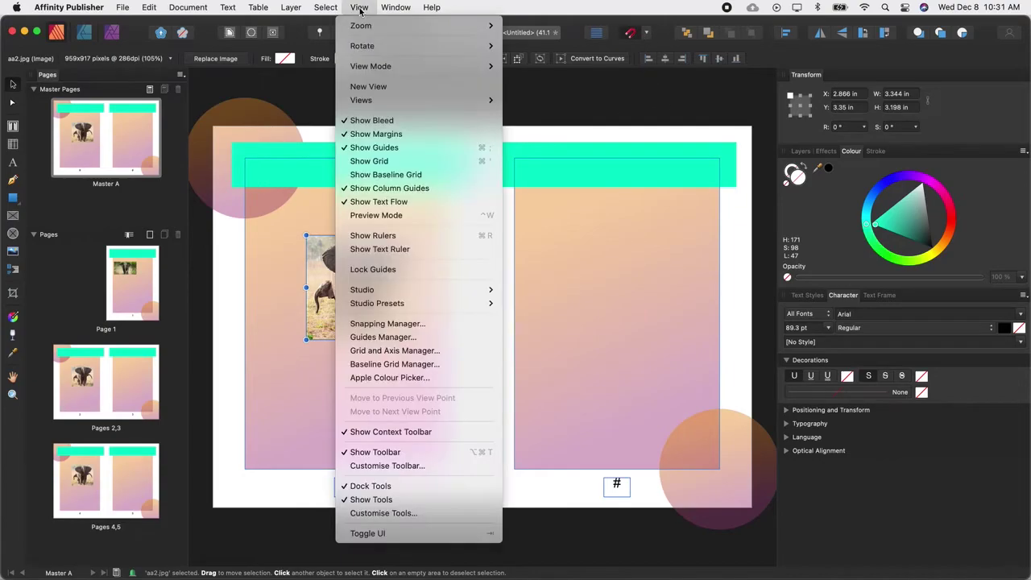
click(384, 336)
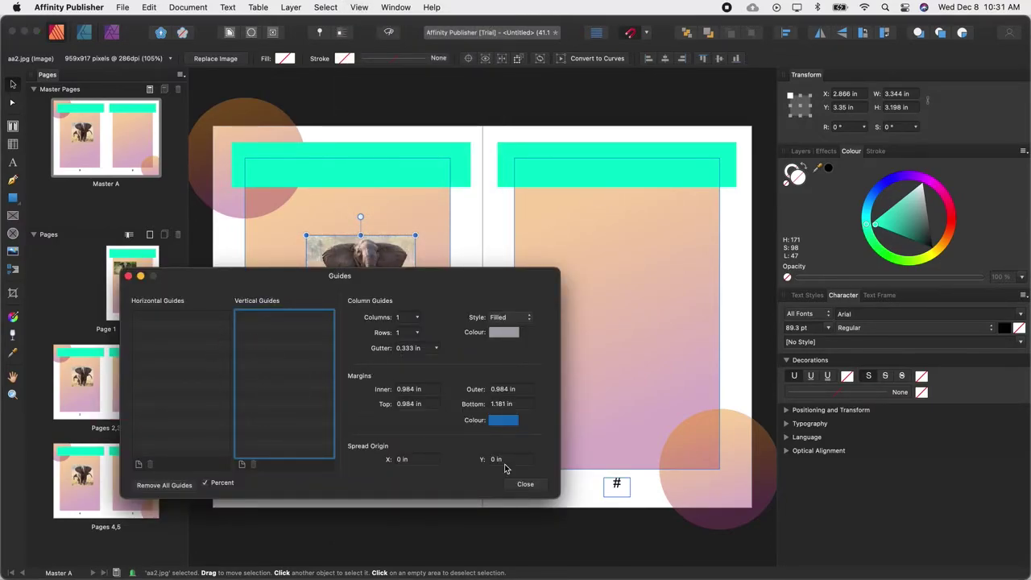
click(536, 486)
click(146, 286)
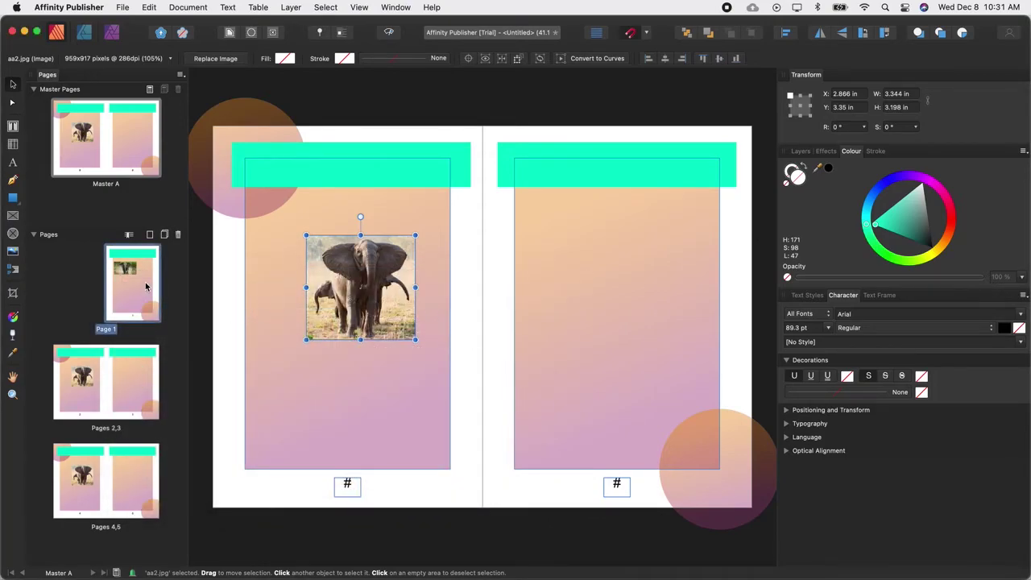
double_click(146, 286)
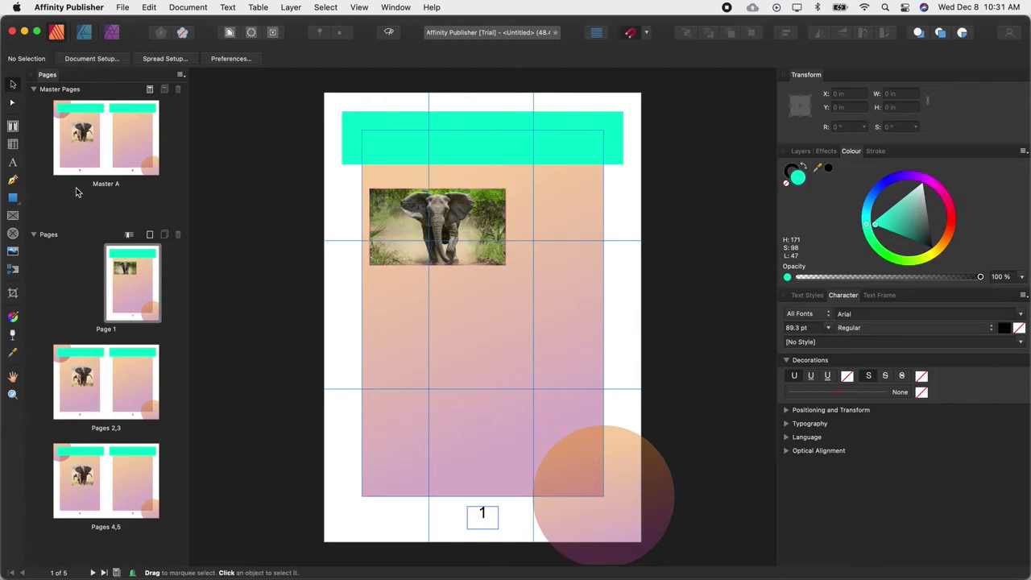
Add horizontal guides at 33% and 66% to Master A and check how they show on pages 2,3
double_click(74, 148)
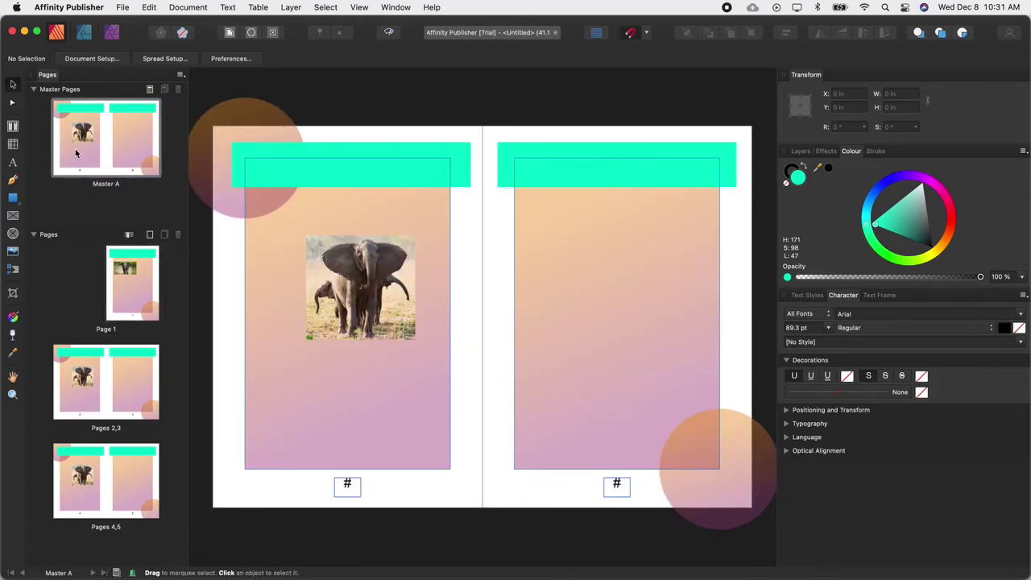
click(358, 7)
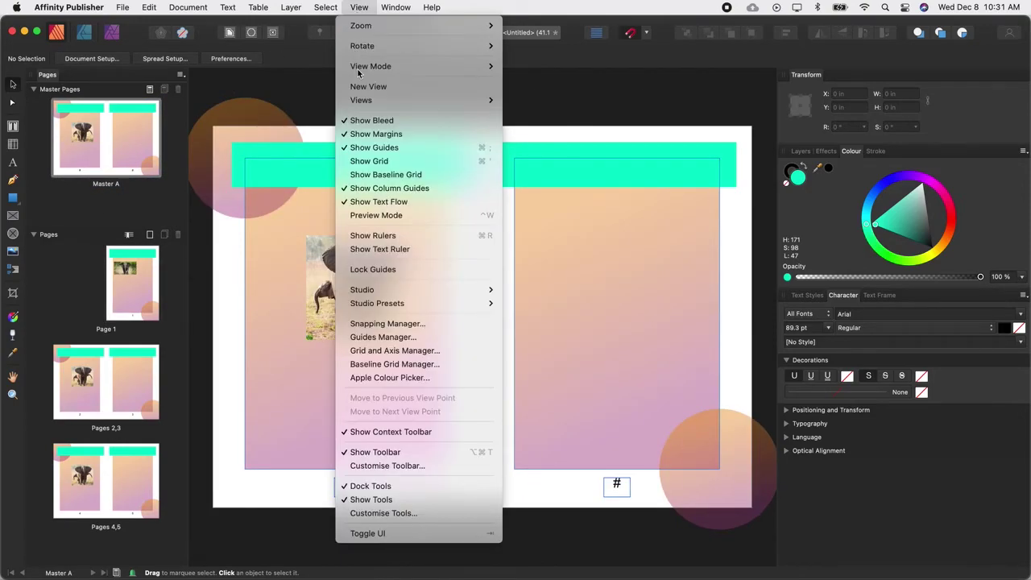
click(383, 337)
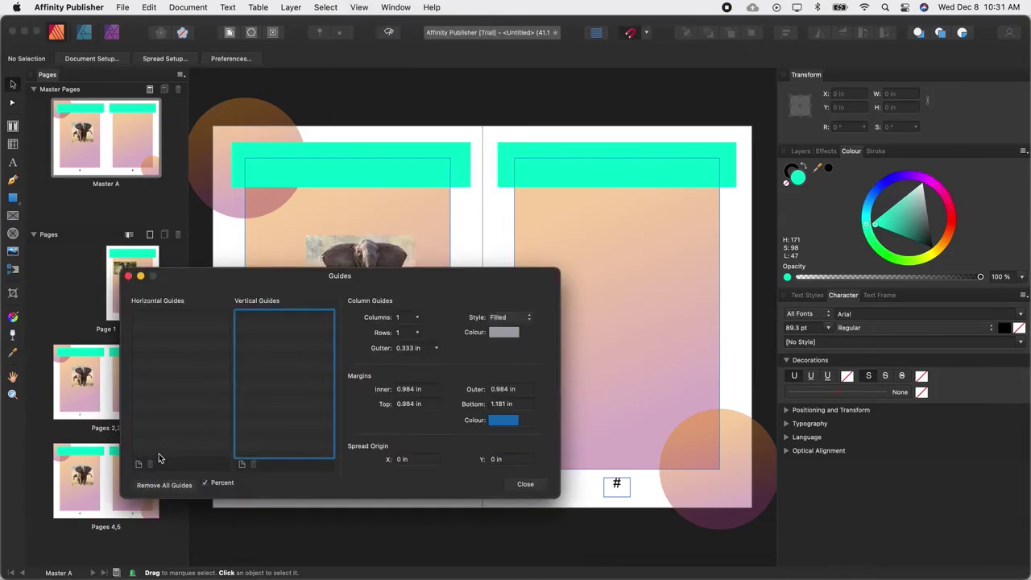
click(139, 465)
click(139, 465)
double_click(151, 315)
text(33)
click(155, 326)
double_click(155, 328)
text(66)
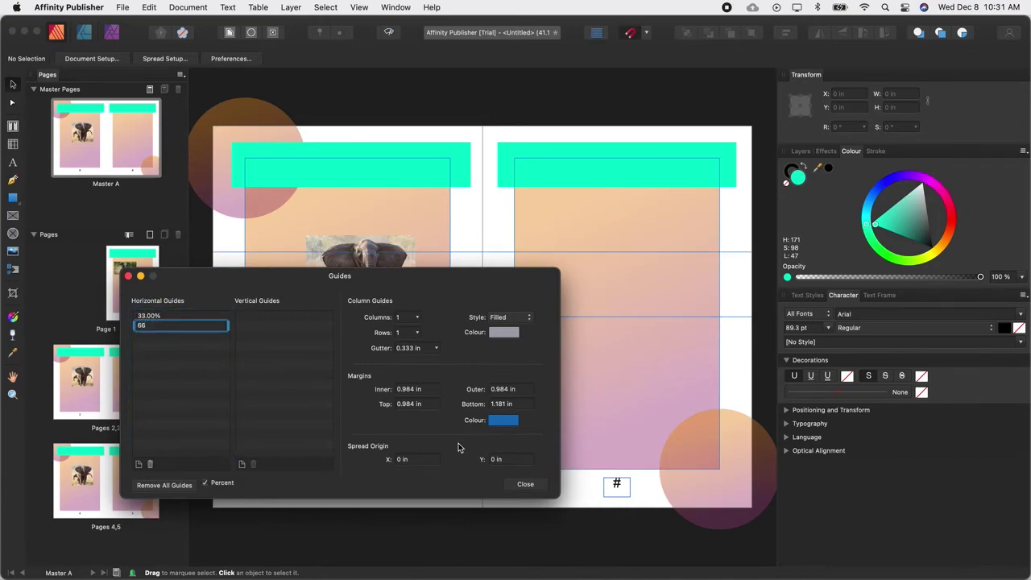
click(522, 484)
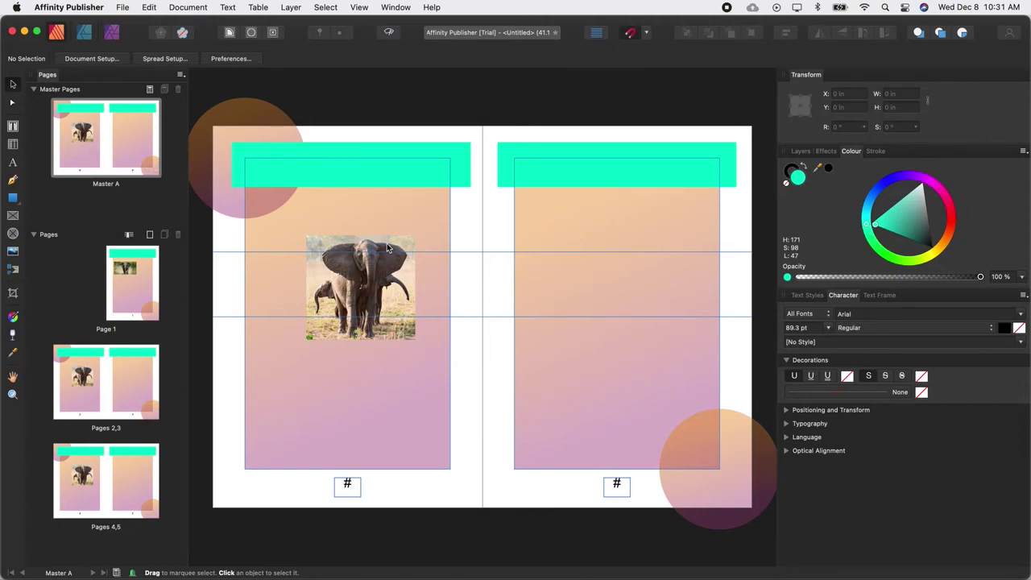
double_click(87, 383)
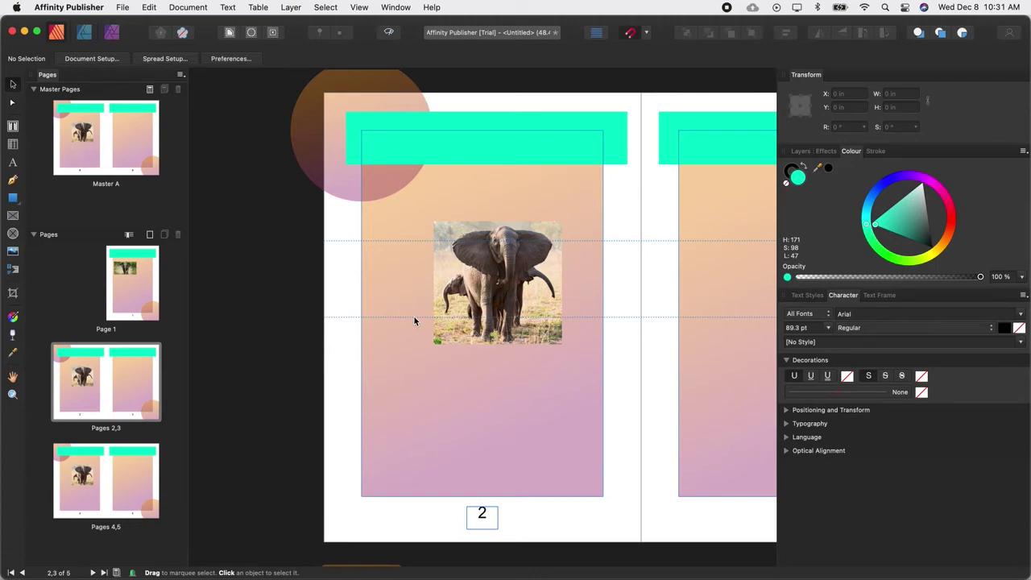
Set the column guides of Master A to 2 columns
double_click(72, 144)
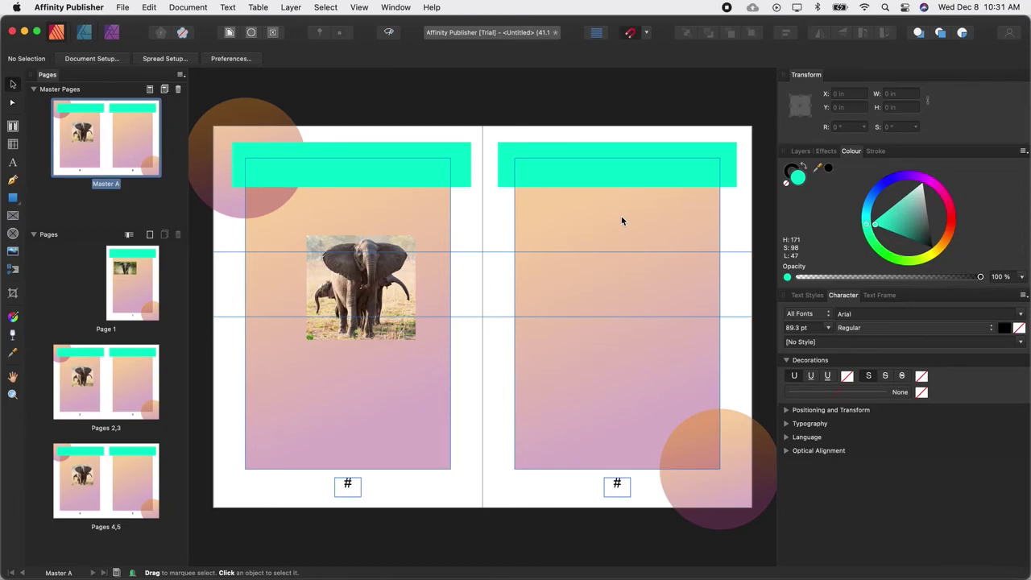
click(360, 8)
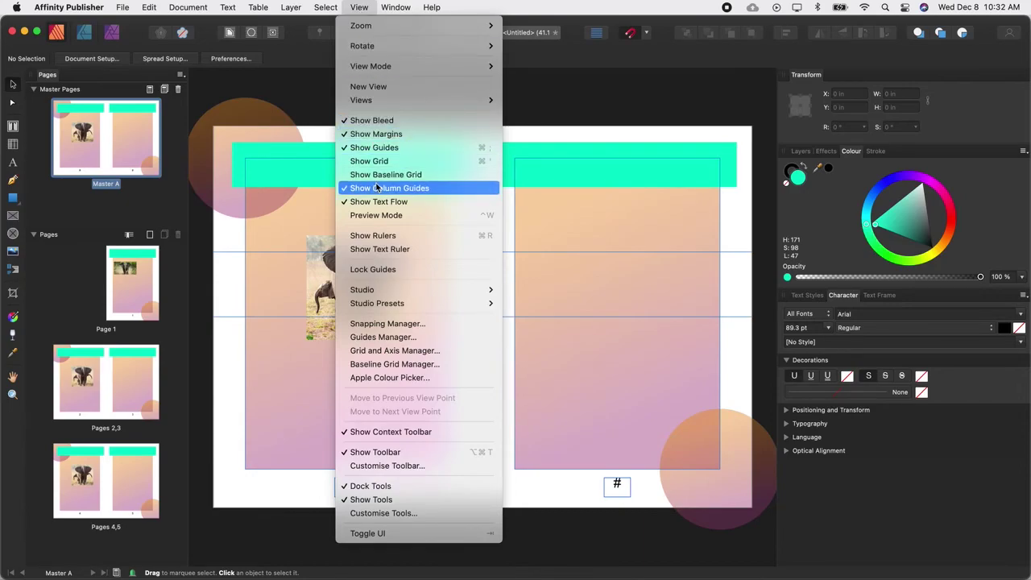
click(386, 338)
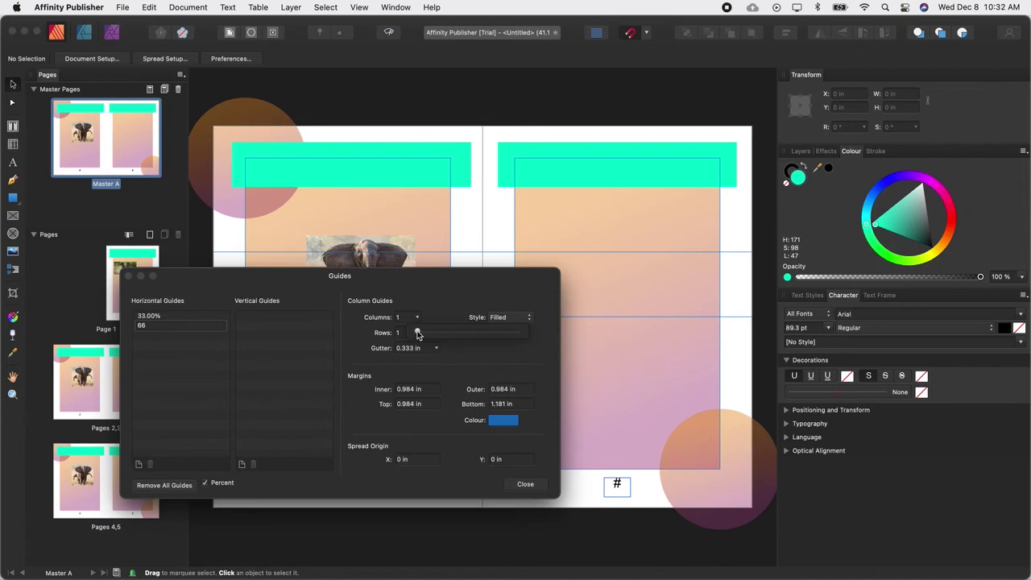
drag(417, 333, 420, 332)
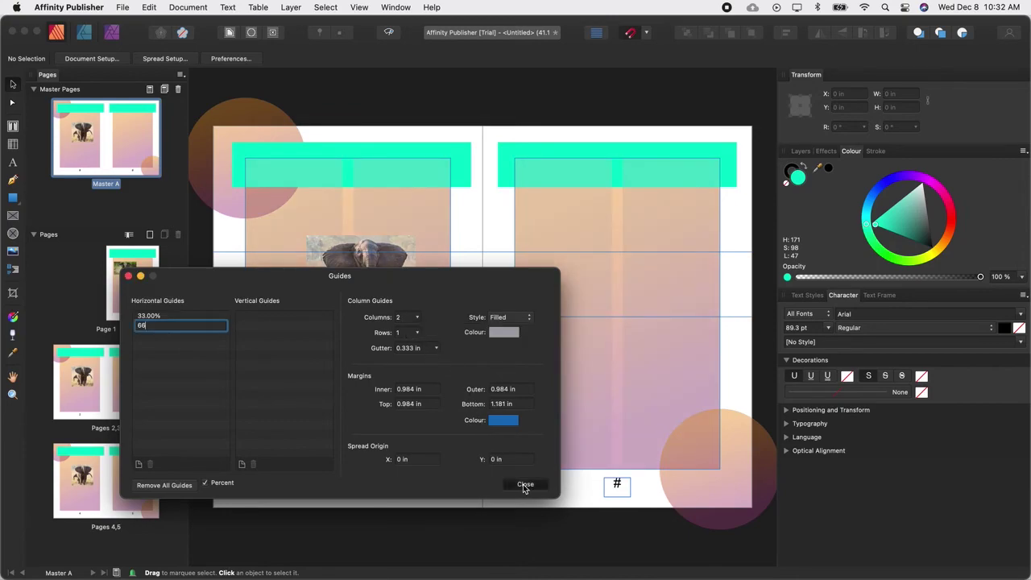
click(525, 484)
Snap the elephant image's centre to the upper horizontal guide and the column gutter's edge, at about X 2.63 in, Y 2.26 in
click(373, 282)
drag(372, 282, 368, 248)
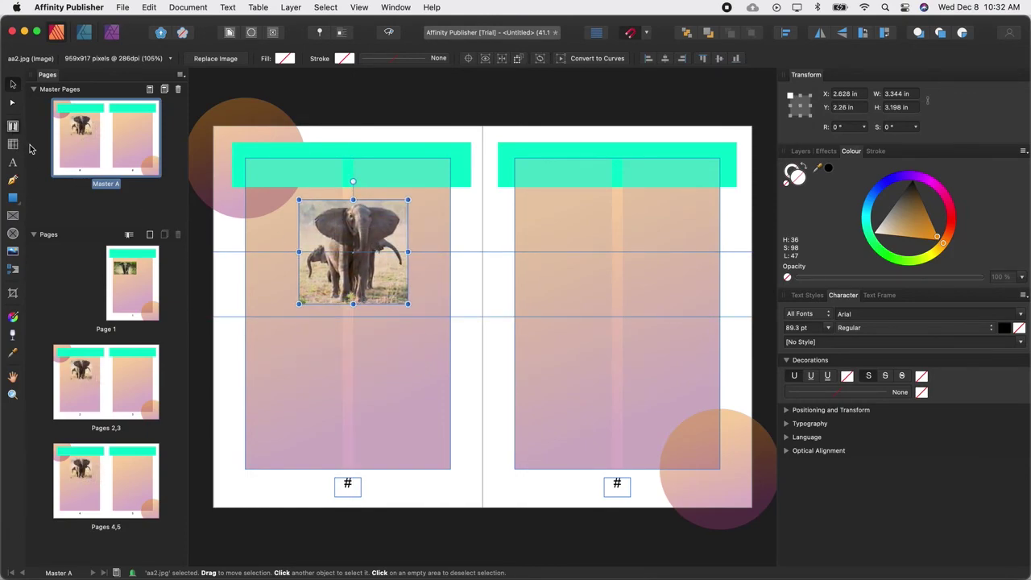
Draw a text frame about 2.99 in high below the elephant image and snap its sides to the first column, 2.983 in wide
click(13, 126)
drag(273, 341, 335, 436)
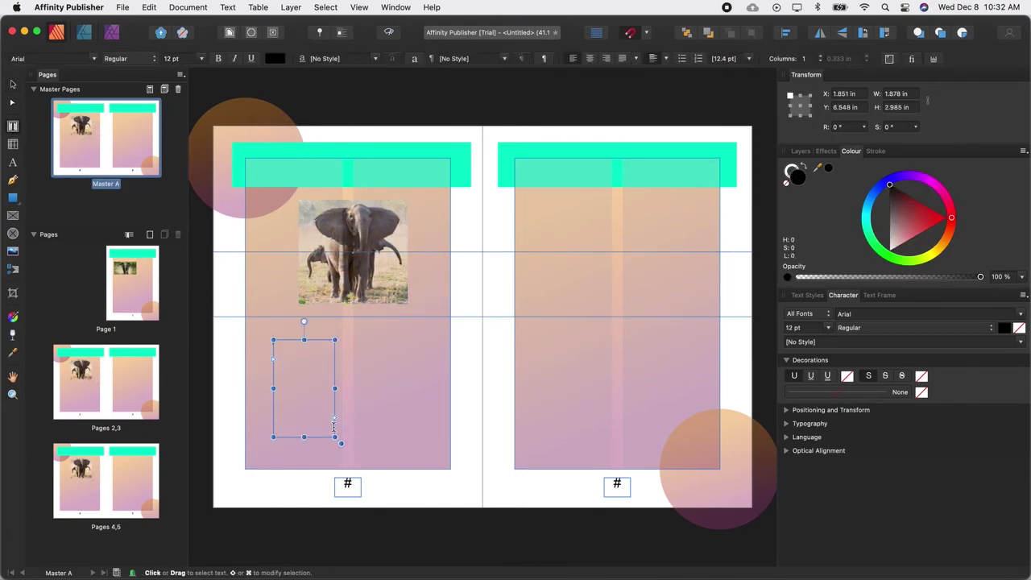
drag(334, 388, 343, 388)
drag(264, 389, 245, 388)
Fill the text frame with random filler text starting "Dfgsdfg sdf sdfg", and select the left page's background rectangle
click(305, 366)
text(Dfgsdfg sdf sdfg 'sfg sdfgofsgo hsefog hsoefigsoidfgoisegoisef )
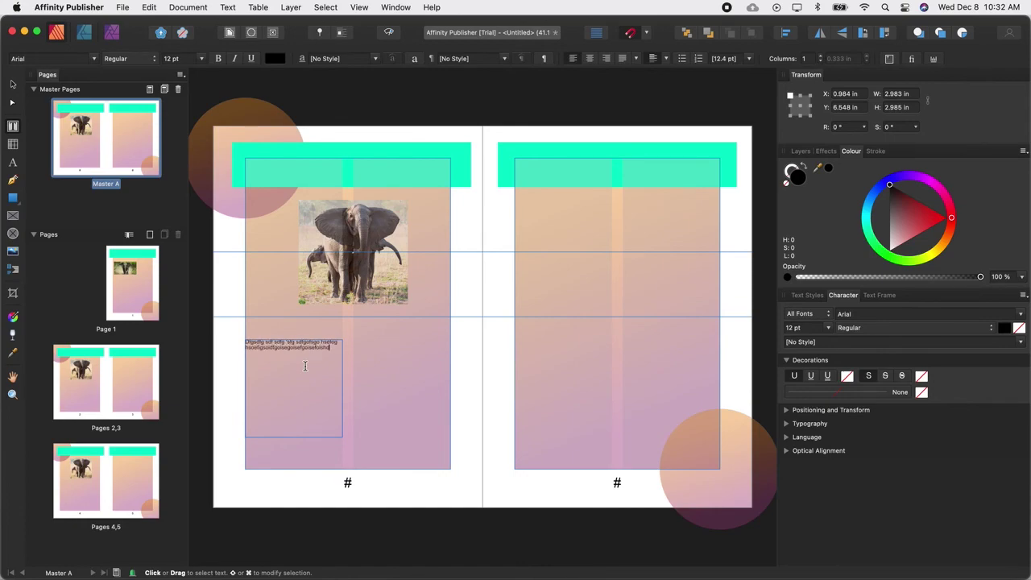
text(hsoidfgoasbfi)
text(obh)
key(Escape)
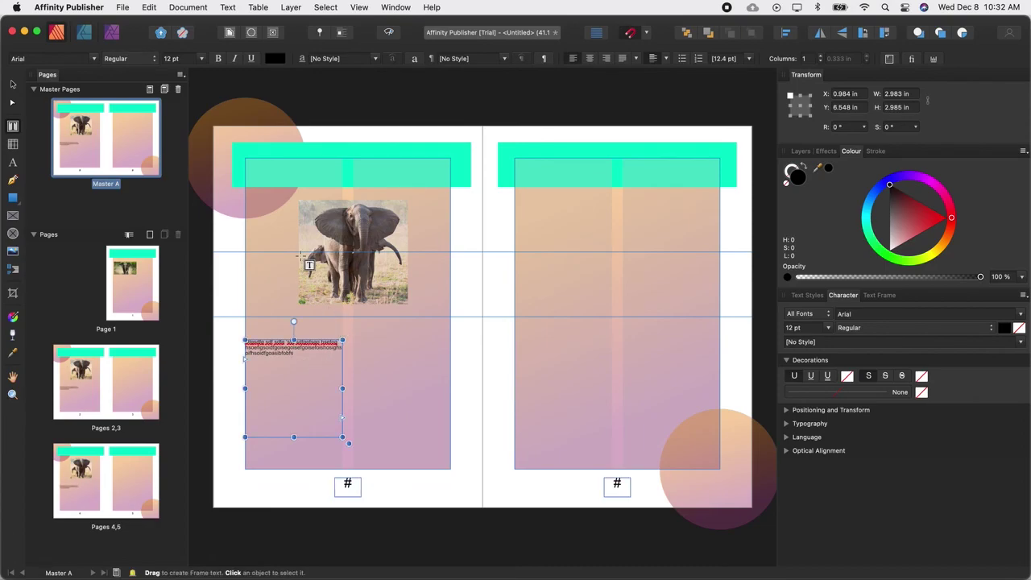
click(12, 85)
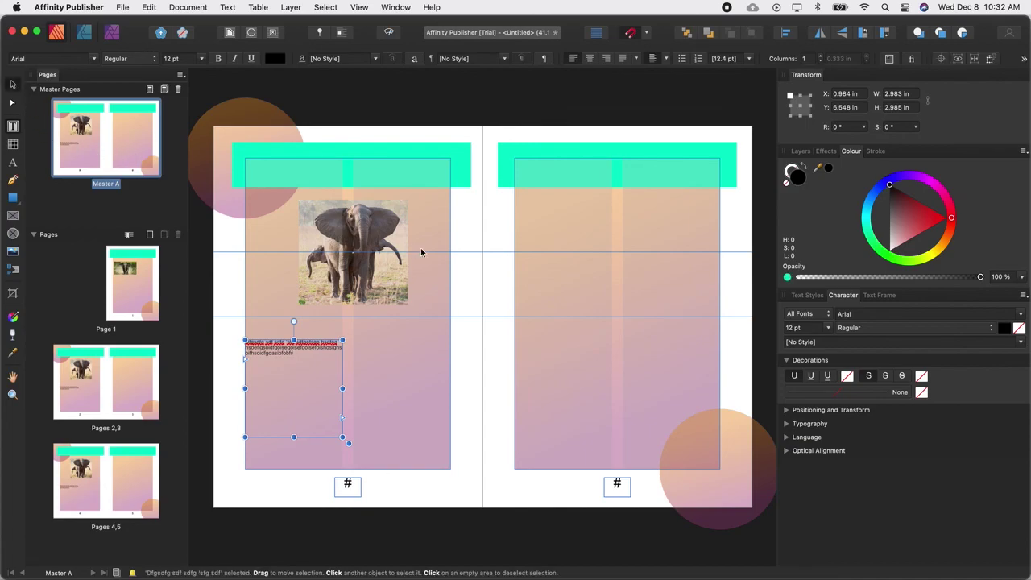
click(414, 325)
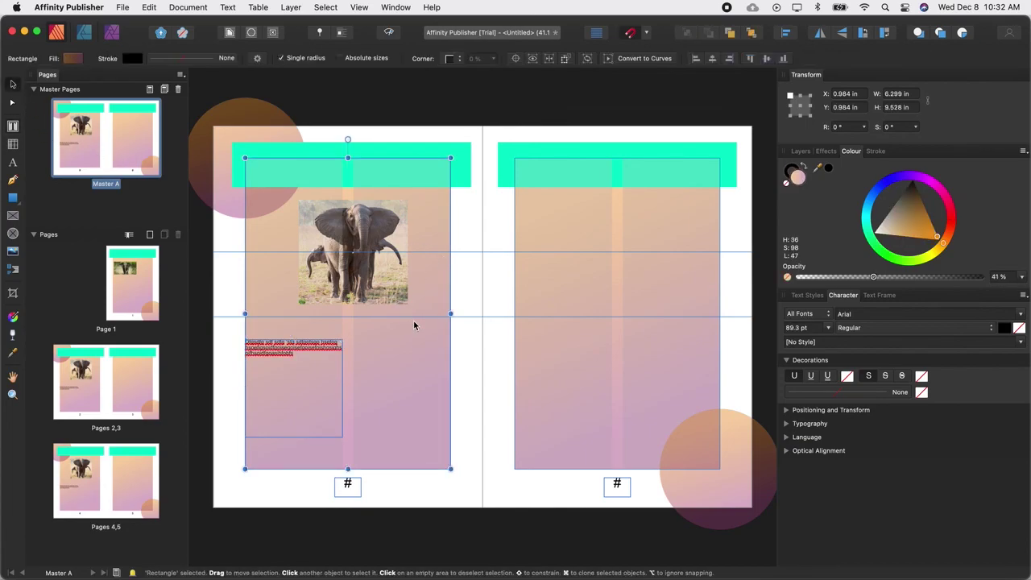